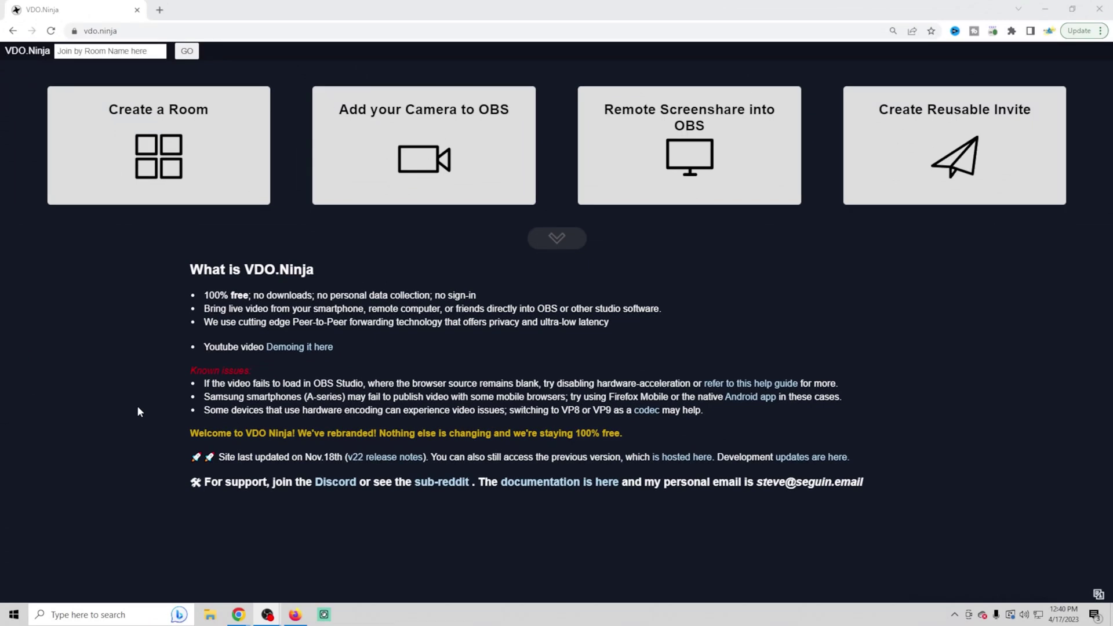
Step: Create a room named "OBS" plus the host's first name and enter its control center in the director's role
{"action": "left_click", "coordinate": [125, 149]}
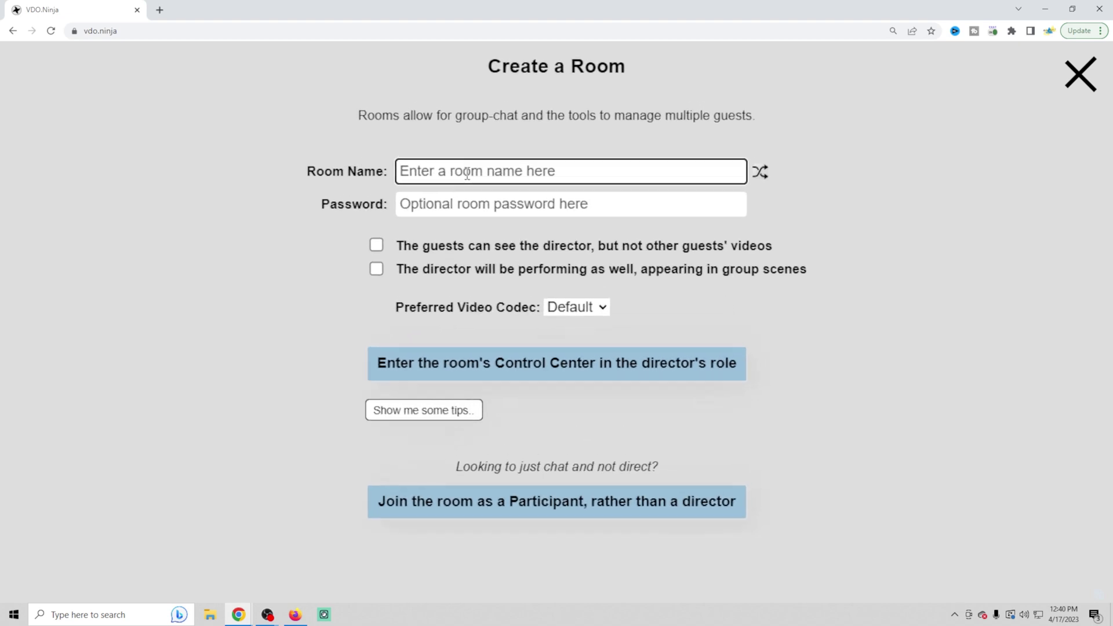
{"action": "type", "text": "O"}
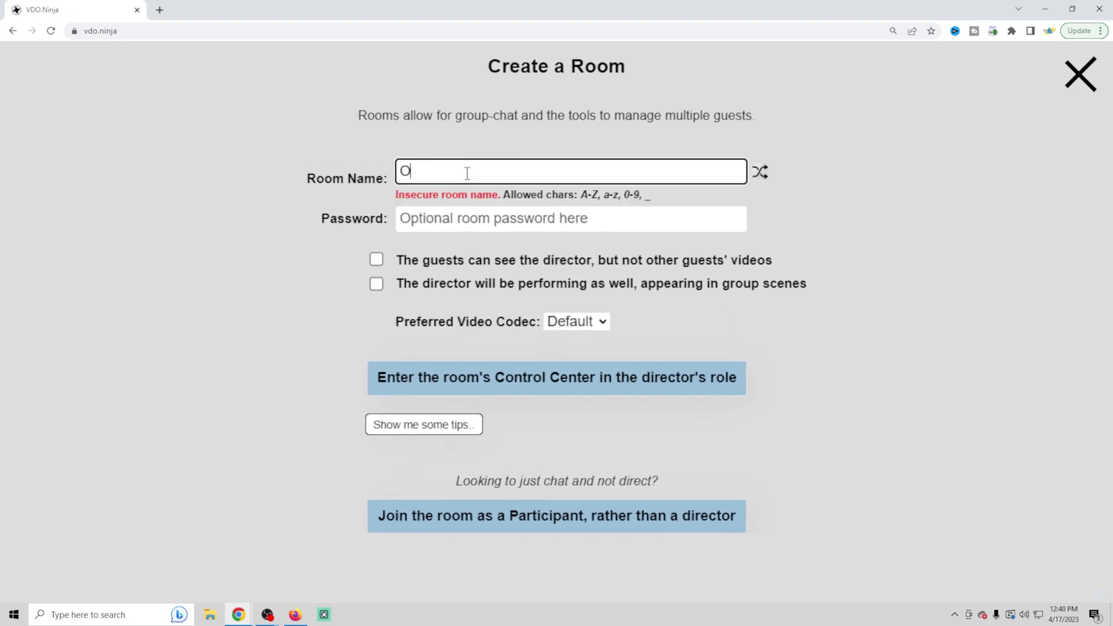
{"action": "type", "text": "BS Michael"}
{"action": "left_click", "coordinate": [499, 390]}
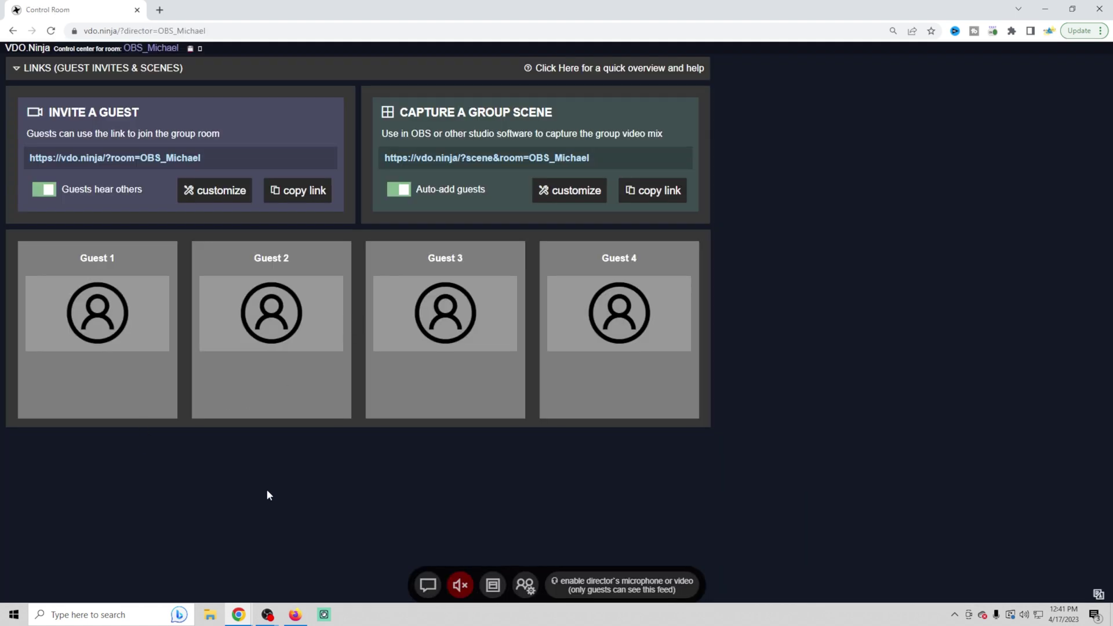
Step: Customize the guest invite link to show display names
{"action": "left_click", "coordinate": [194, 194]}
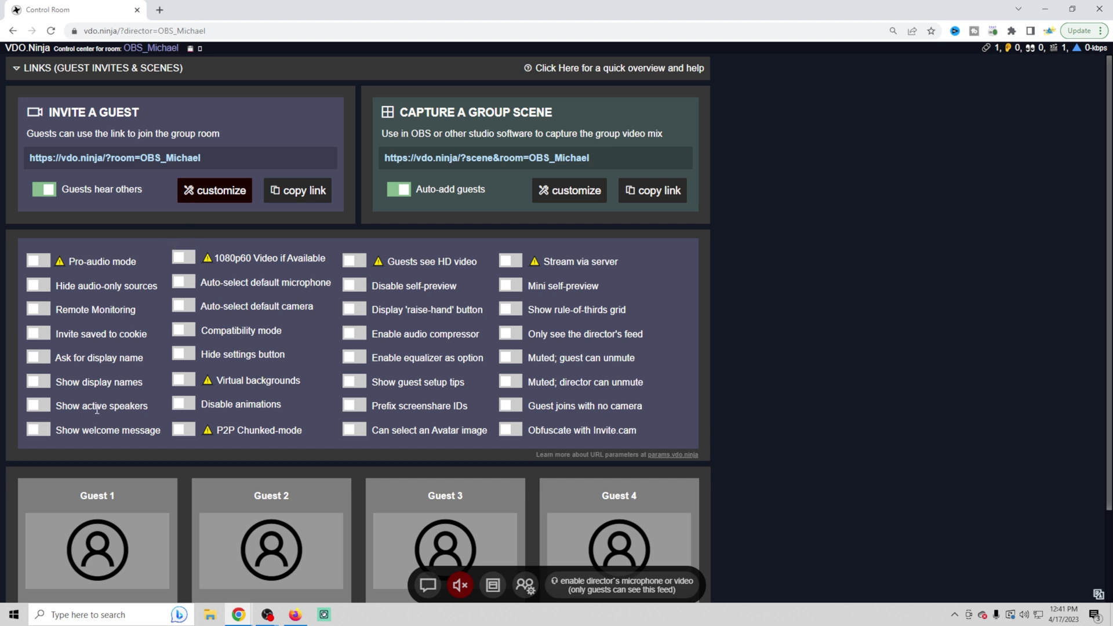
{"action": "left_click", "coordinate": [134, 377]}
{"action": "left_click", "coordinate": [216, 196]}
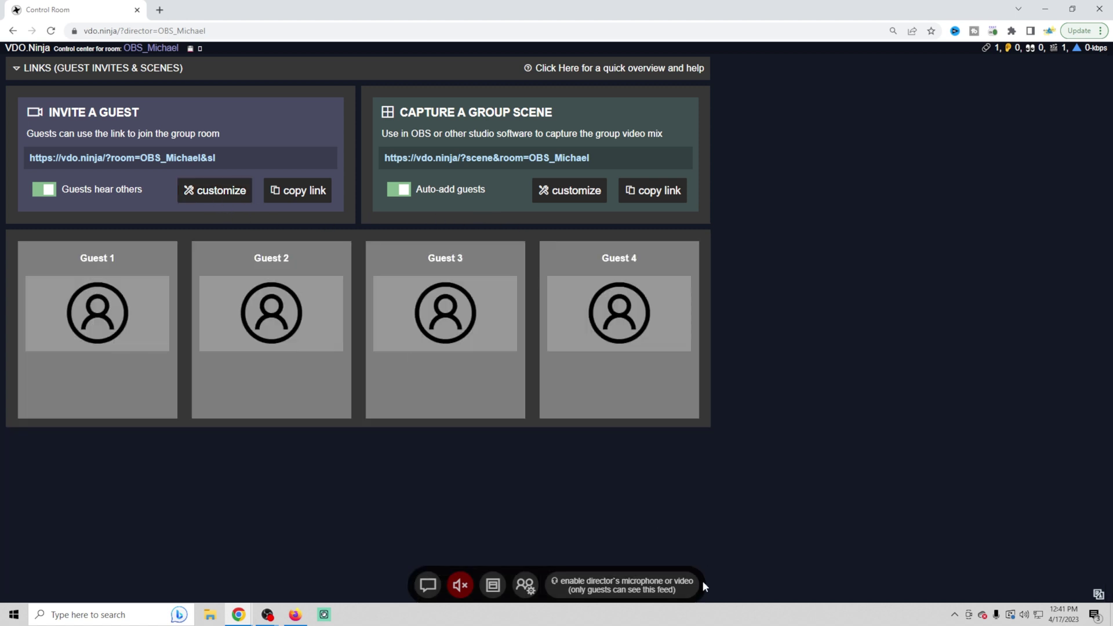
Step: Enable the director's microphone and video, and review the digital video effects available in the director's settings
{"action": "left_click", "coordinate": [619, 590]}
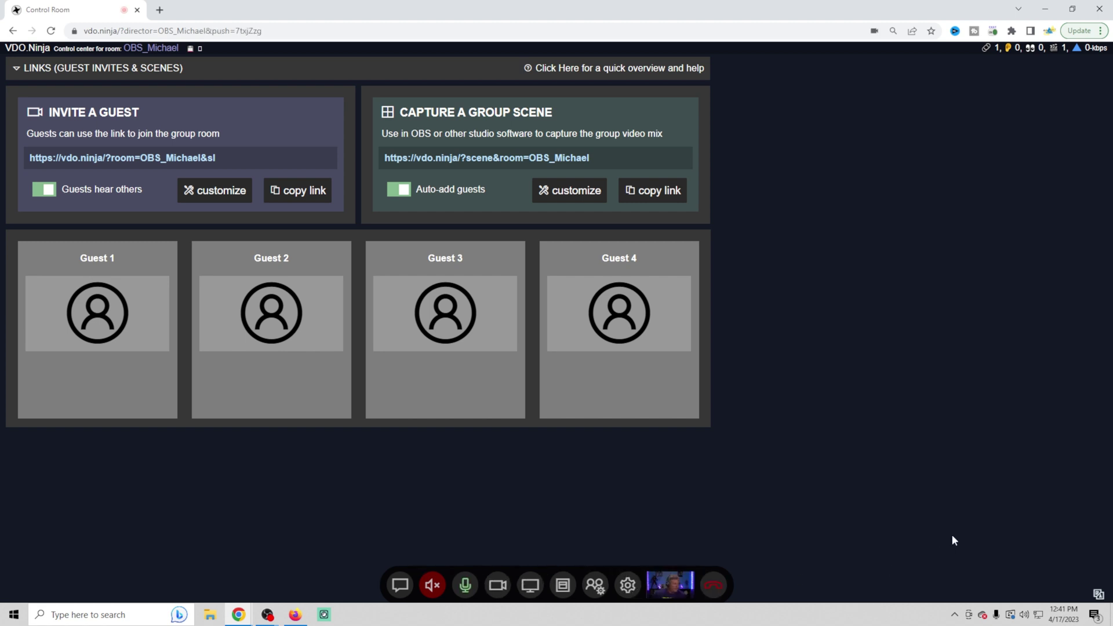
{"action": "left_click", "coordinate": [627, 585]}
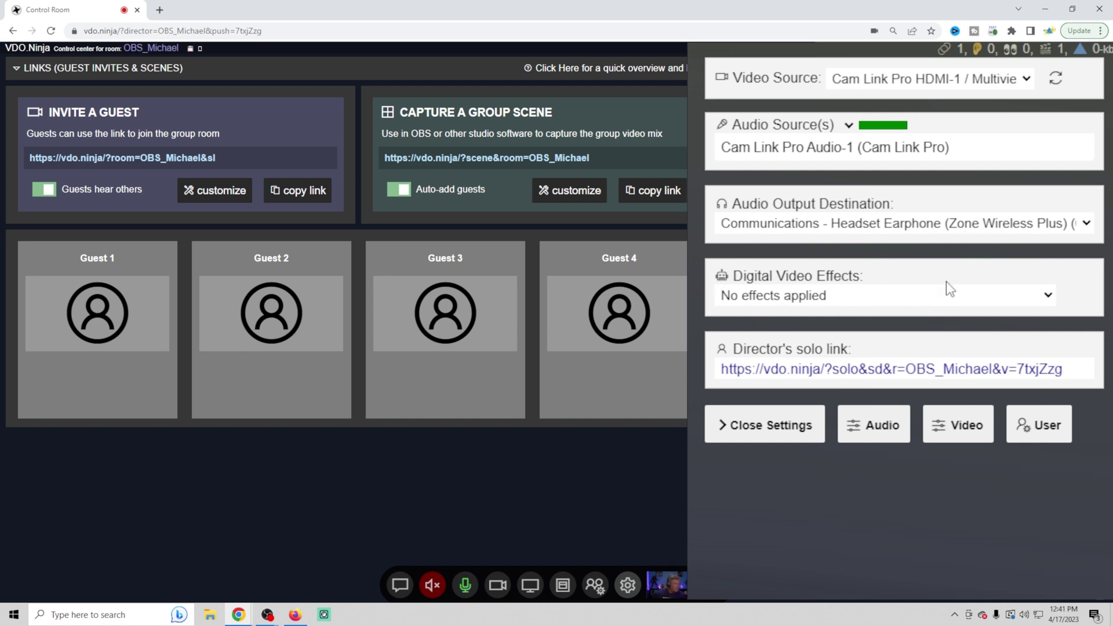
{"action": "left_click", "coordinate": [1049, 296]}
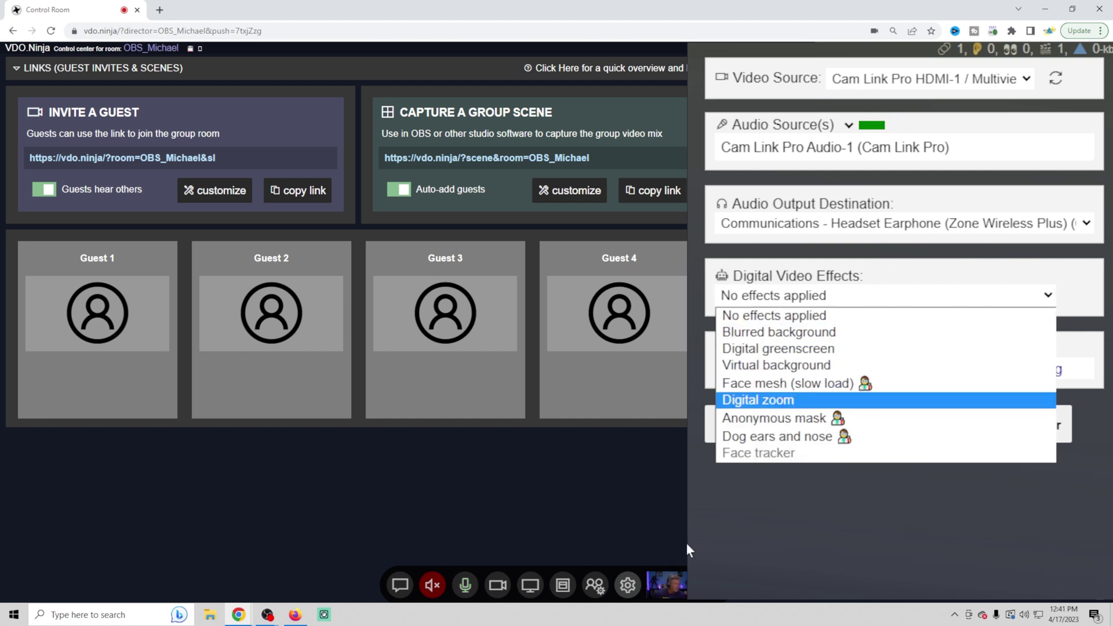
{"action": "left_click", "coordinate": [778, 479]}
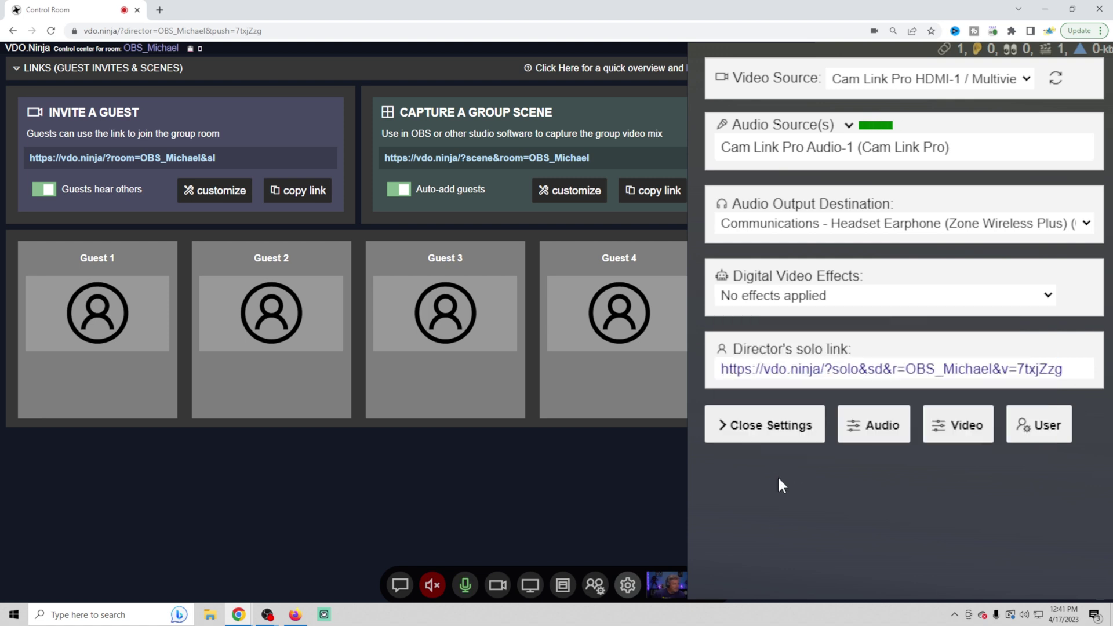
{"action": "left_click", "coordinate": [1050, 295]}
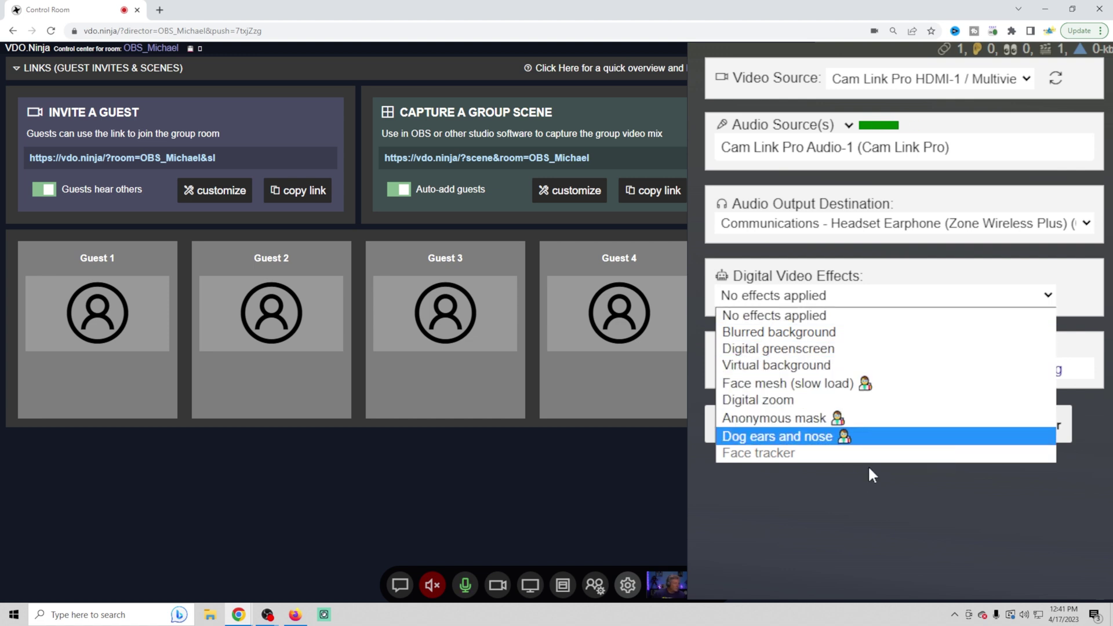
{"action": "left_click", "coordinate": [869, 484]}
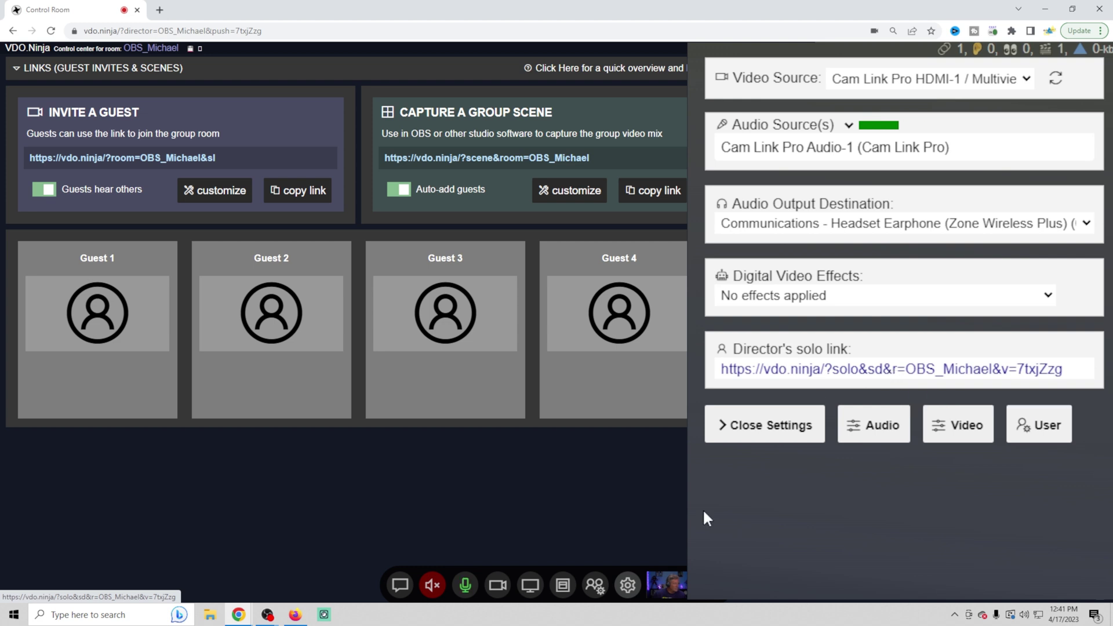
{"action": "left_click", "coordinate": [733, 531]}
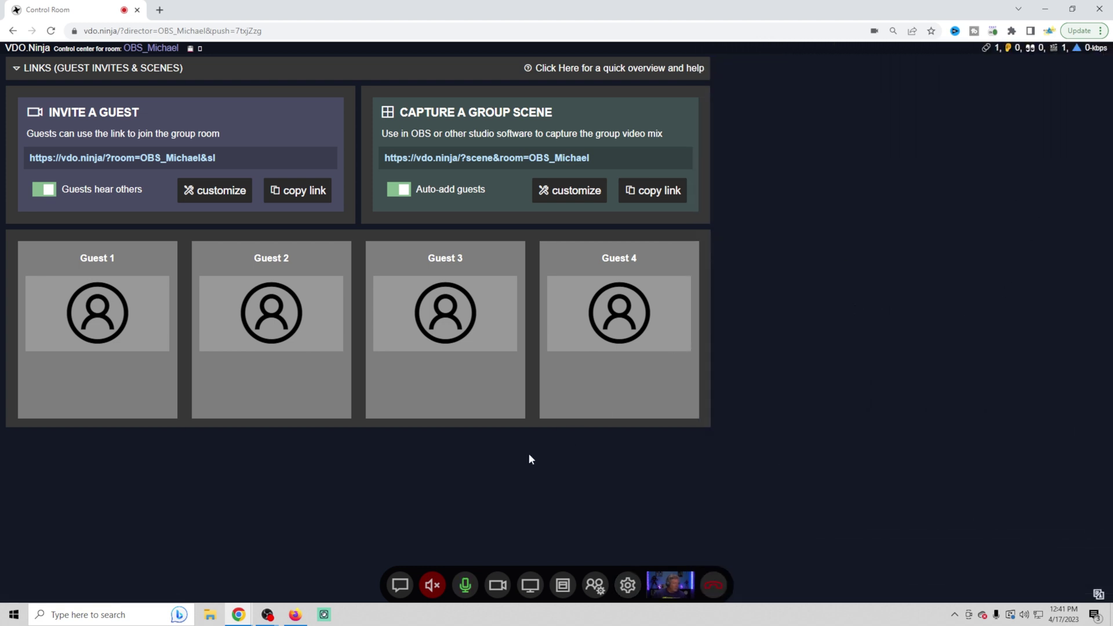
Step: Unmute the director's speaker and copy the guest invite link
{"action": "left_click", "coordinate": [433, 586]}
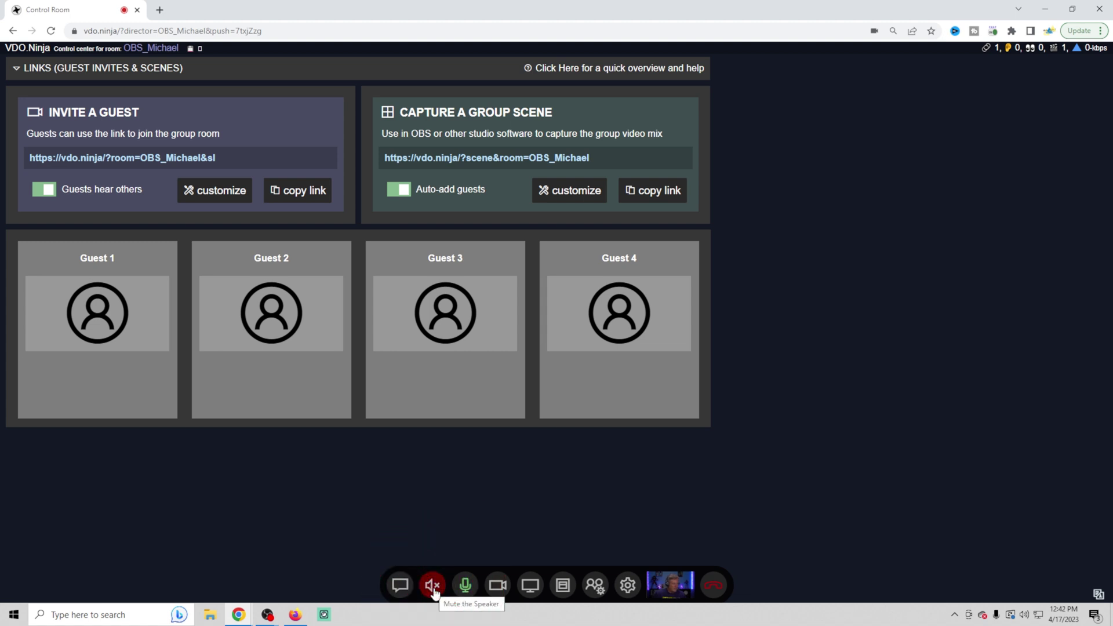
{"action": "left_click", "coordinate": [433, 585]}
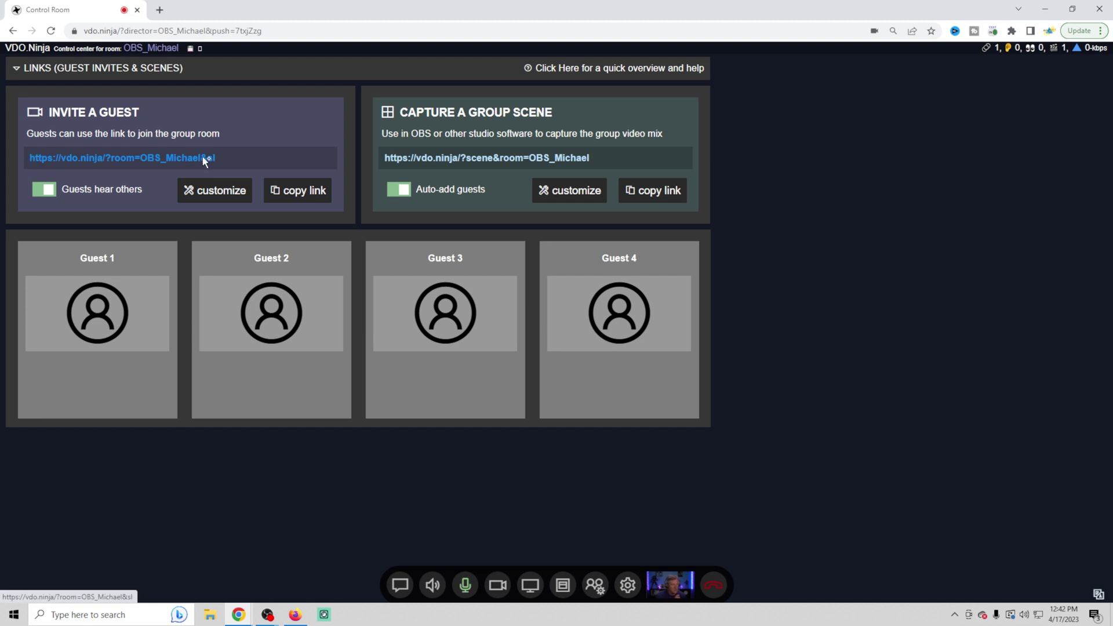
{"action": "left_click", "coordinate": [319, 192]}
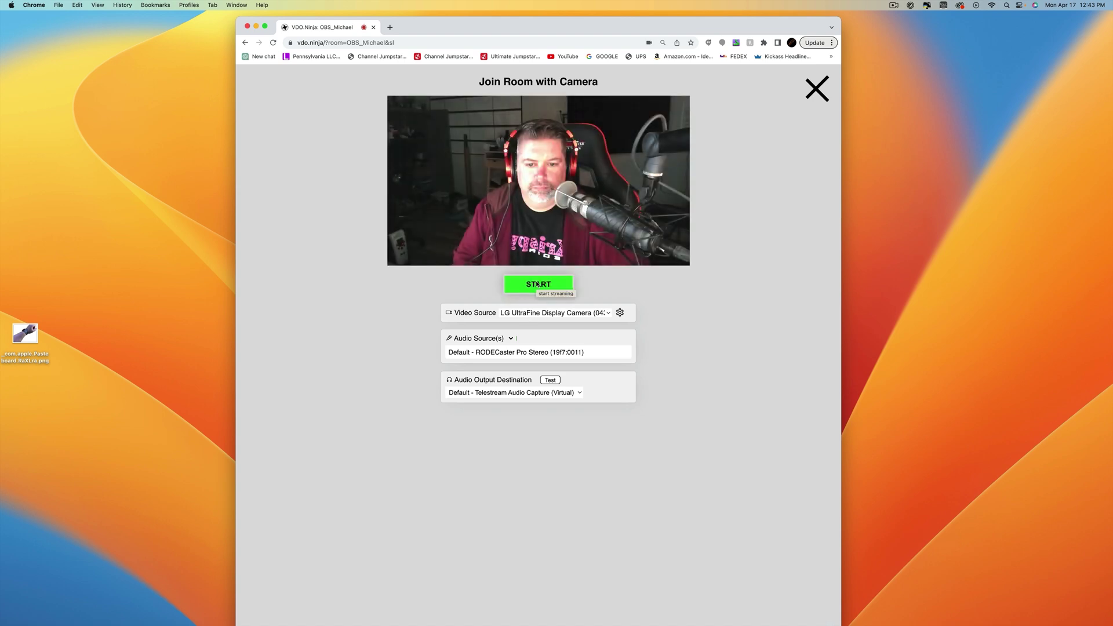
Step: Join the room with the camera as a guest on the other computer
{"action": "left_click", "coordinate": [537, 284]}
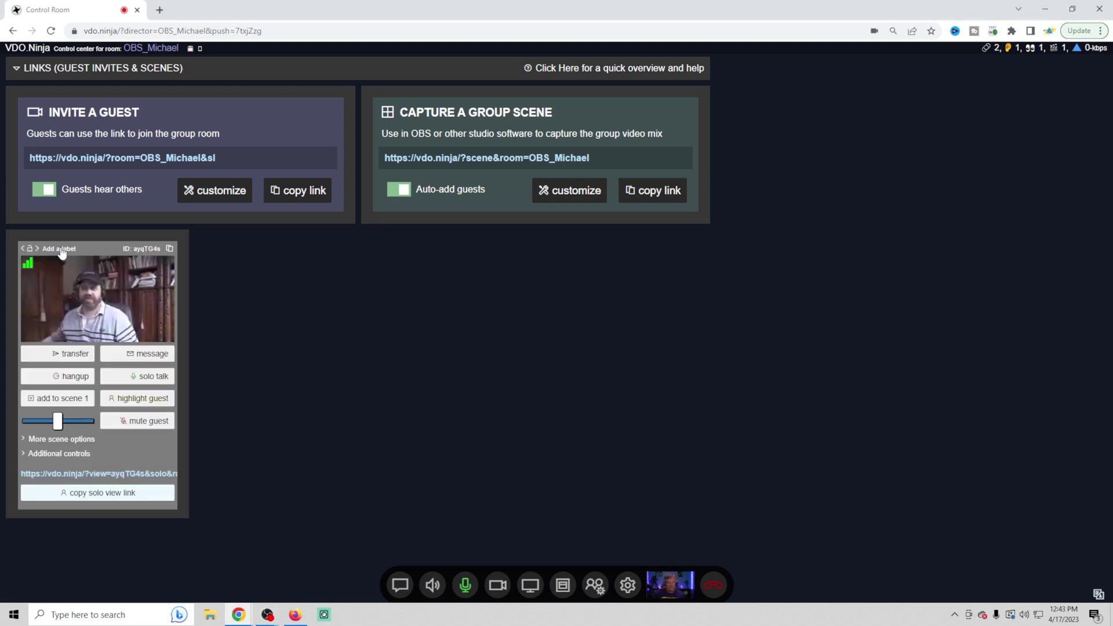
Step: Label the first guest's stream with that guest's first name as its display name
{"action": "left_click", "coordinate": [61, 251]}
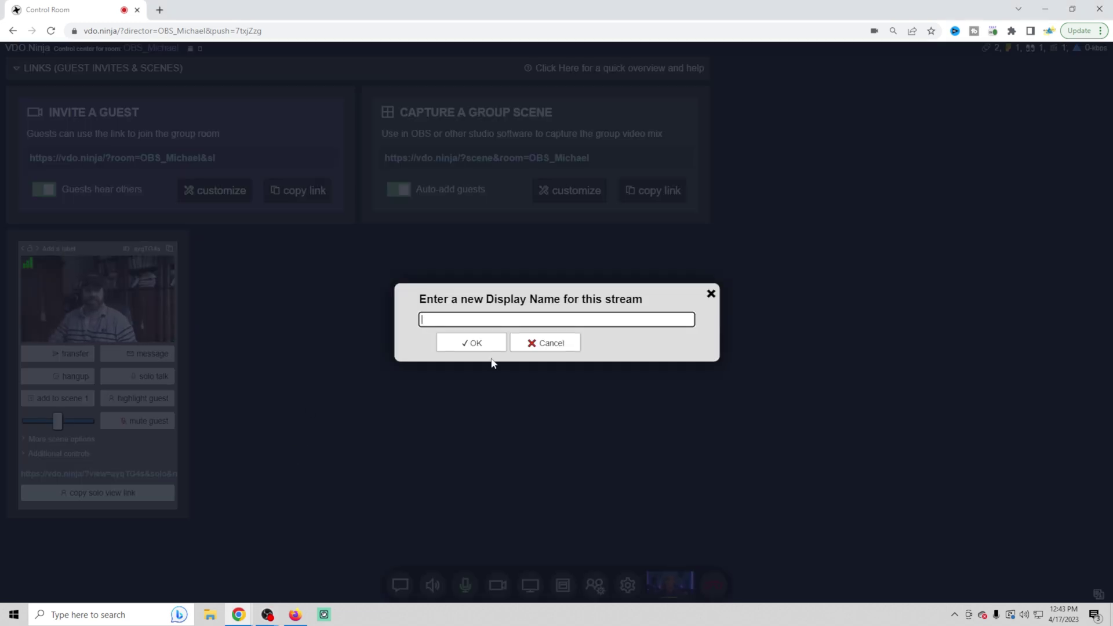
{"action": "left_click", "coordinate": [458, 344]}
{"action": "mouse_move", "coordinate": [65, 288]}
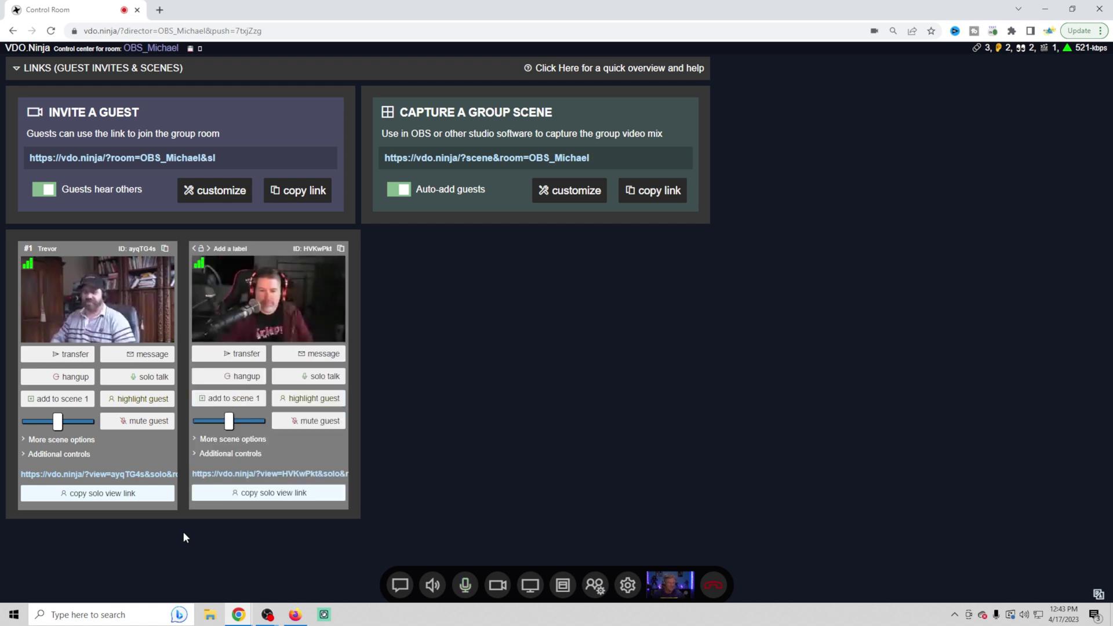
Step: Label the second guest's stream with that guest's first name as its display name
{"action": "left_click", "coordinate": [224, 249]}
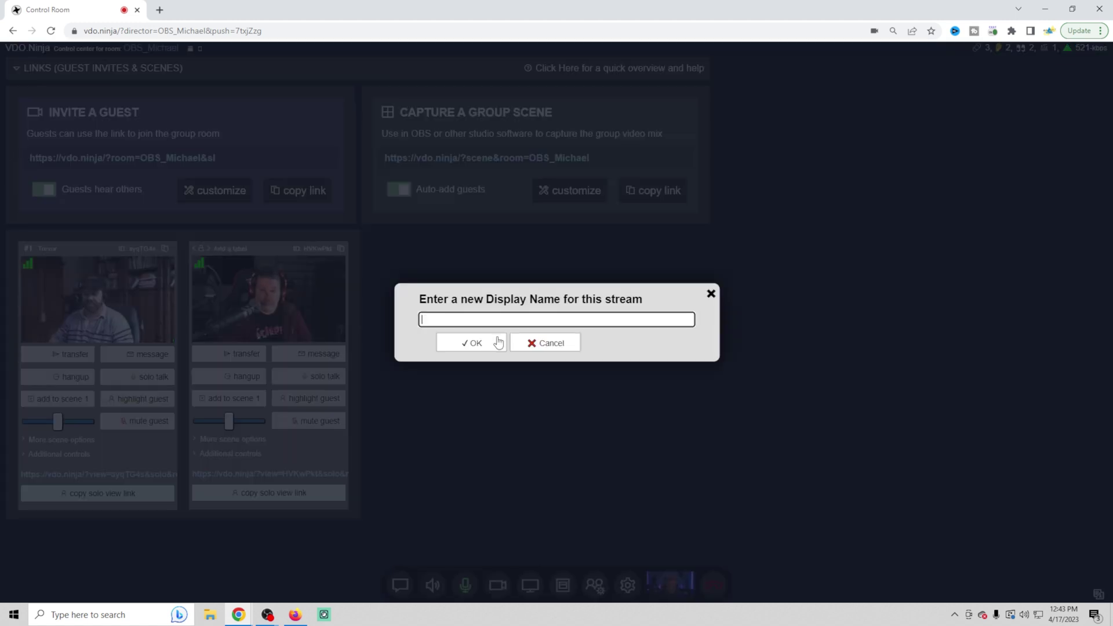
{"action": "type", "text": "Michael"}
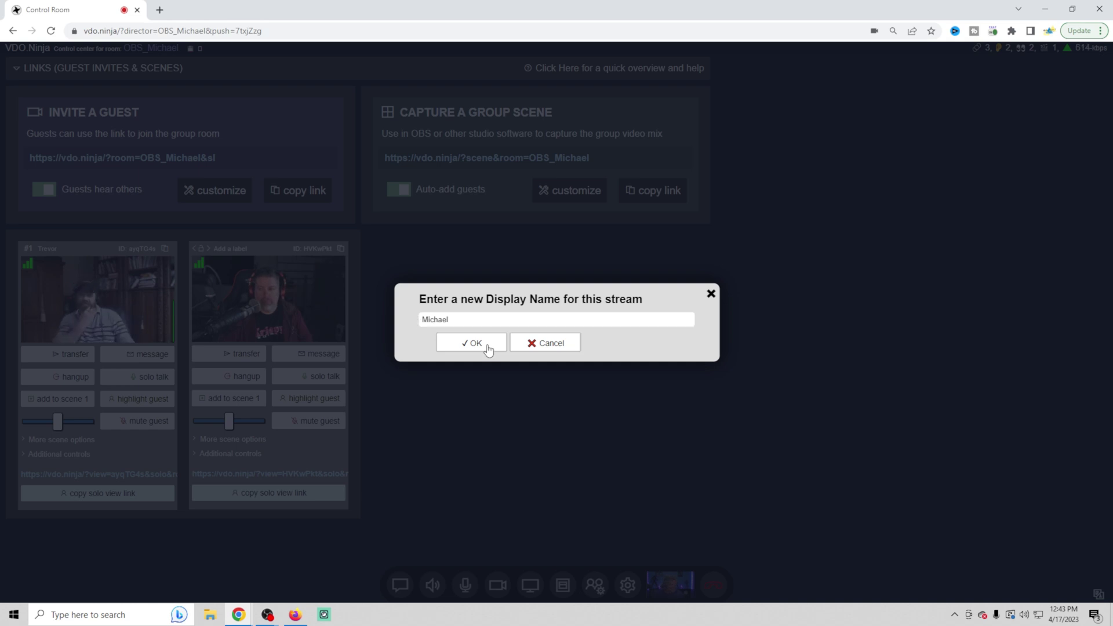
{"action": "left_click", "coordinate": [498, 342]}
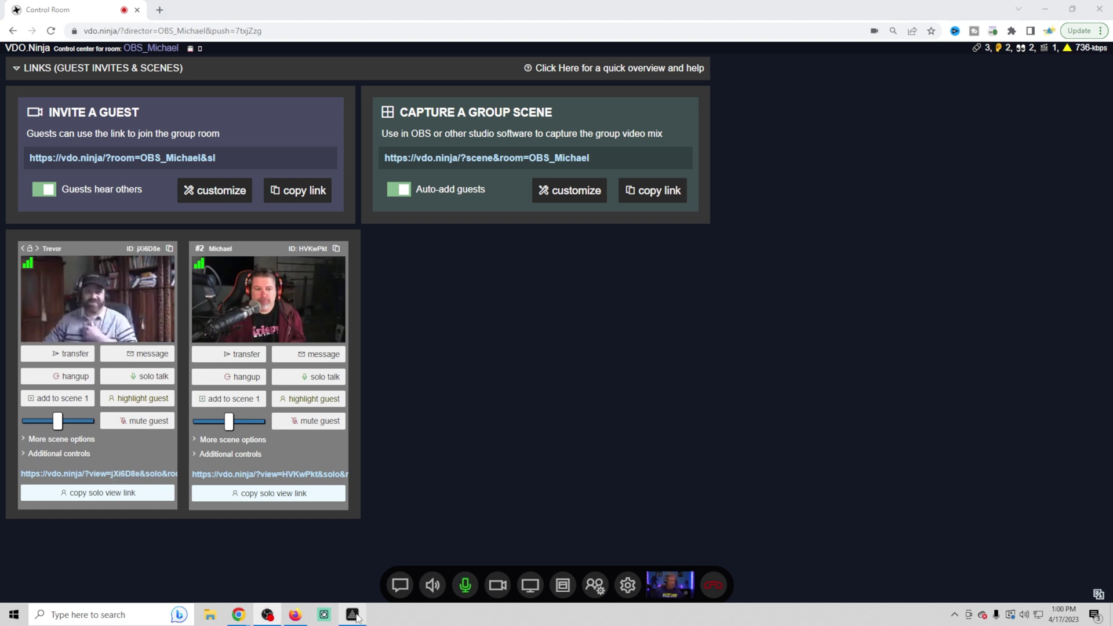
Step: Switch to PRISM Live Studio and rename Scene 1 as Guest
{"action": "left_click", "coordinate": [351, 615]}
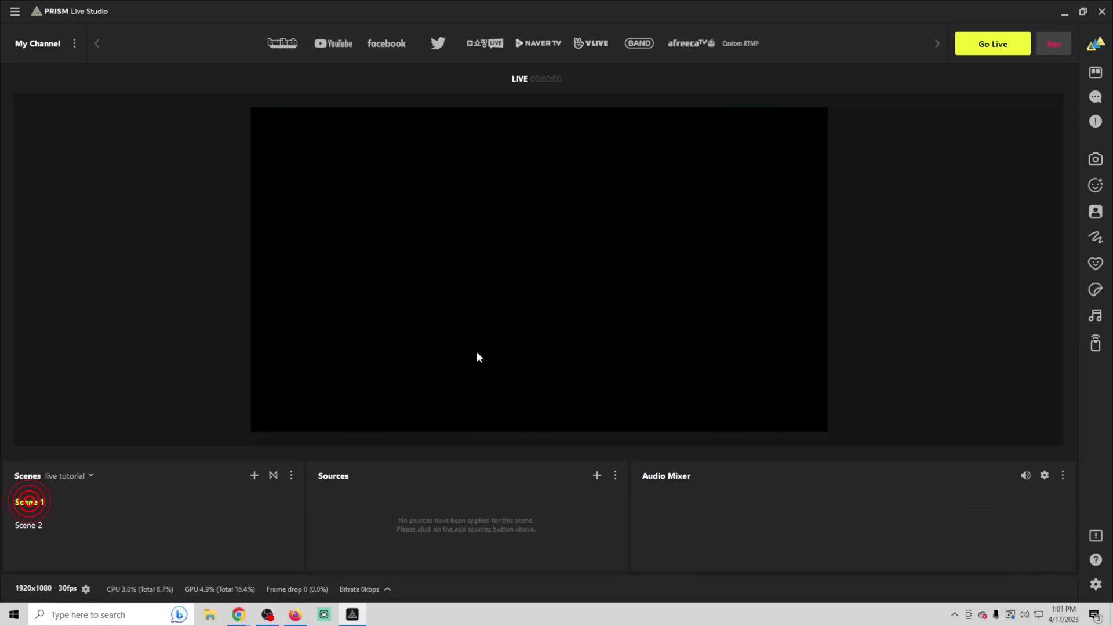
{"action": "right_click", "coordinate": [69, 505]}
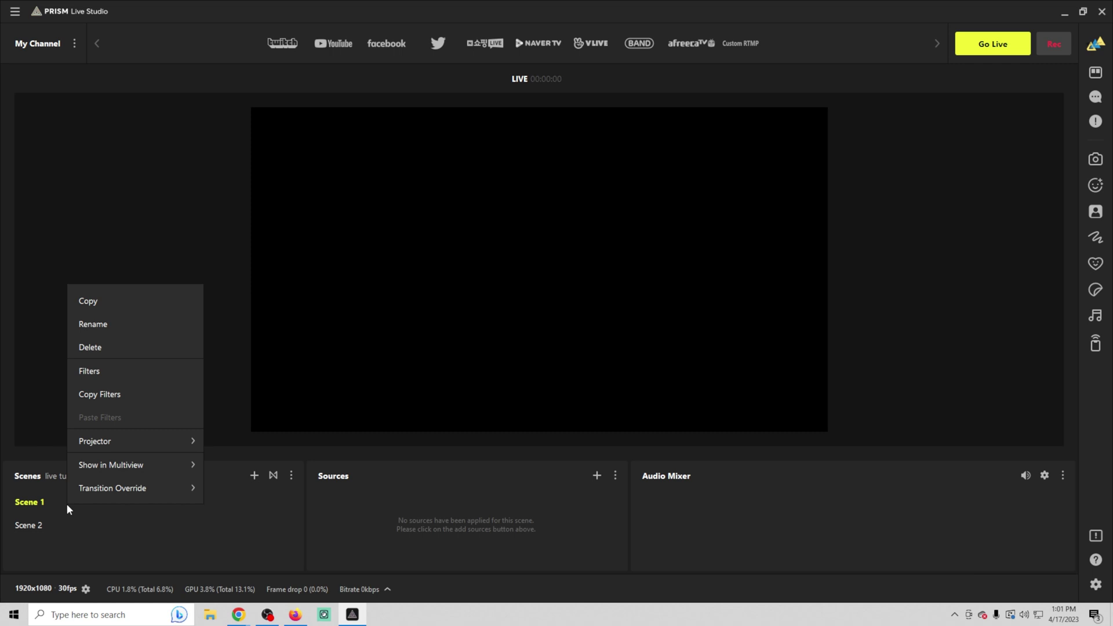
{"action": "left_click", "coordinate": [111, 325]}
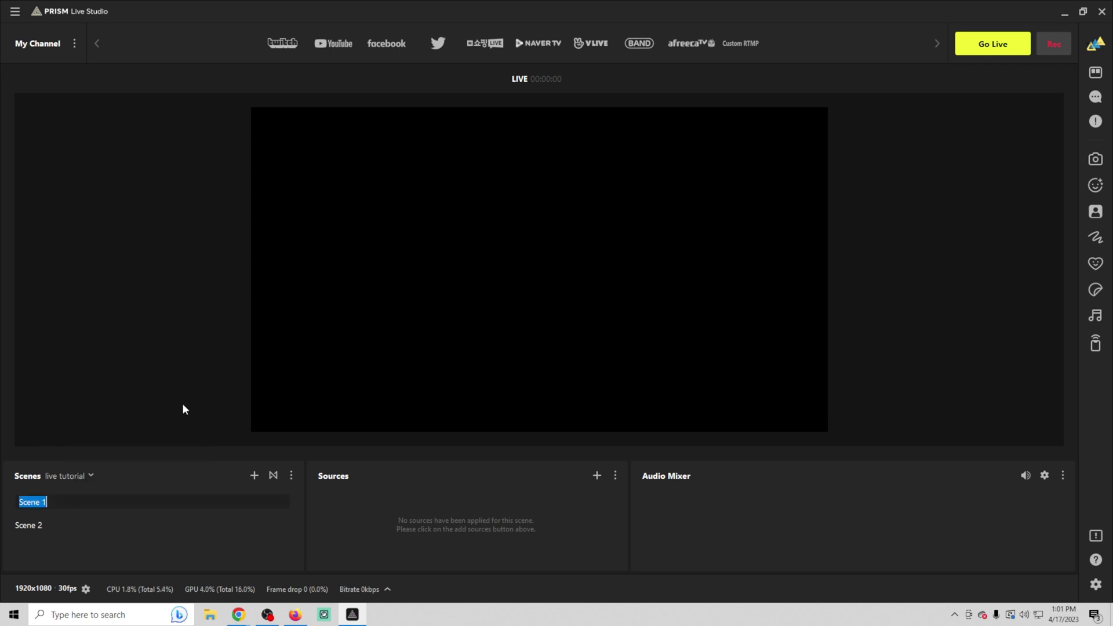
{"action": "type", "text": "Guest"}
{"action": "key", "text": "Return"}
Step: Add a new Web source to the Guest scene, named with the first guest's first name
{"action": "left_click", "coordinate": [597, 475]}
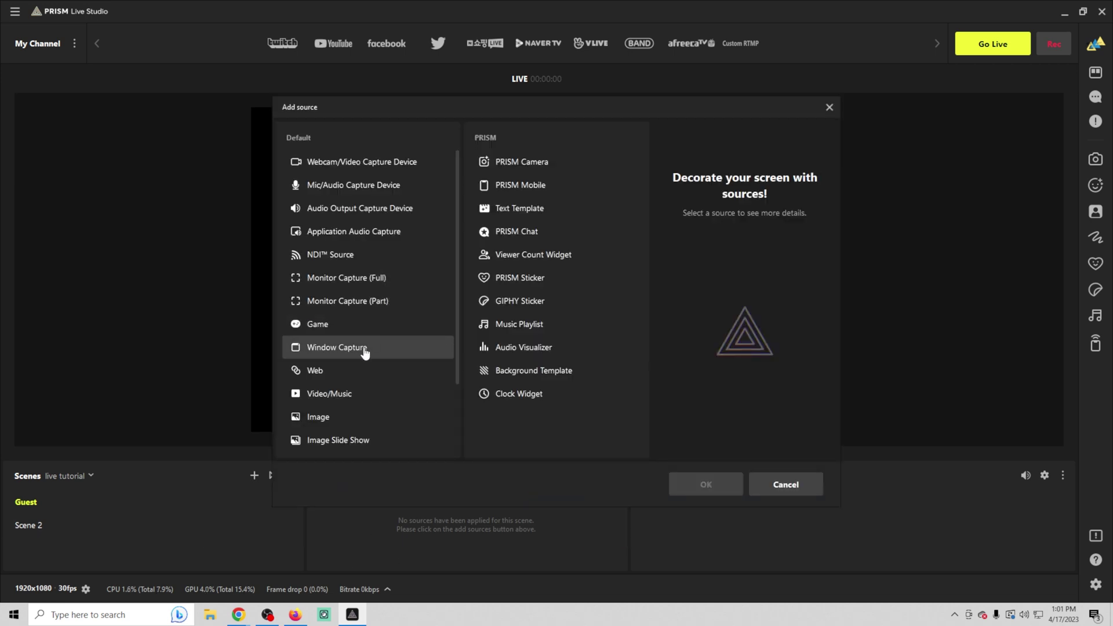
{"action": "left_click", "coordinate": [348, 377]}
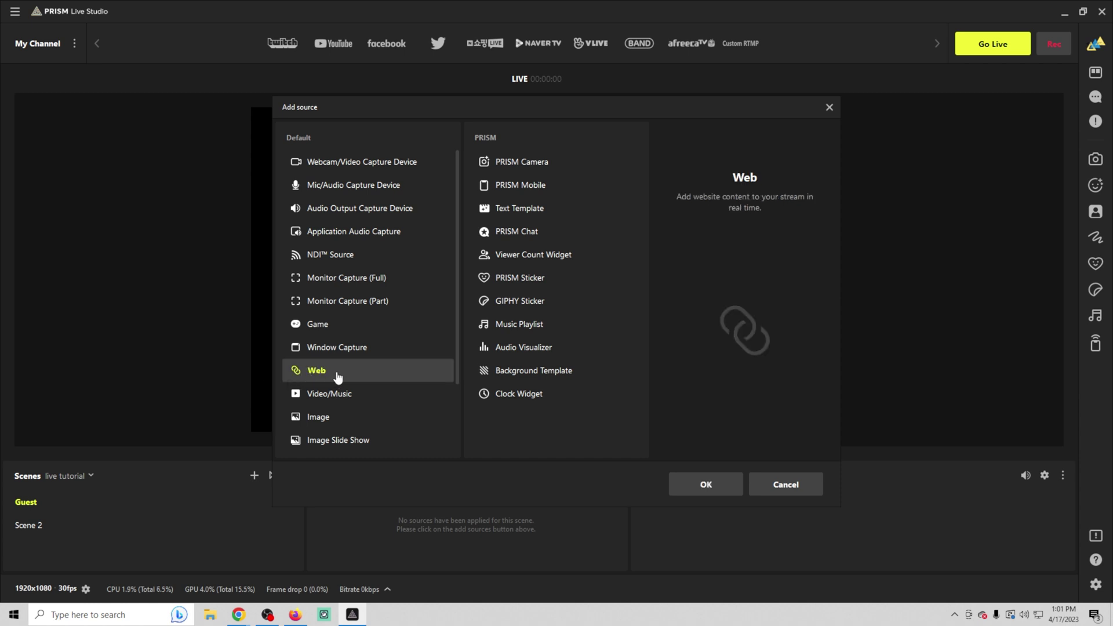
{"action": "left_click", "coordinate": [683, 485]}
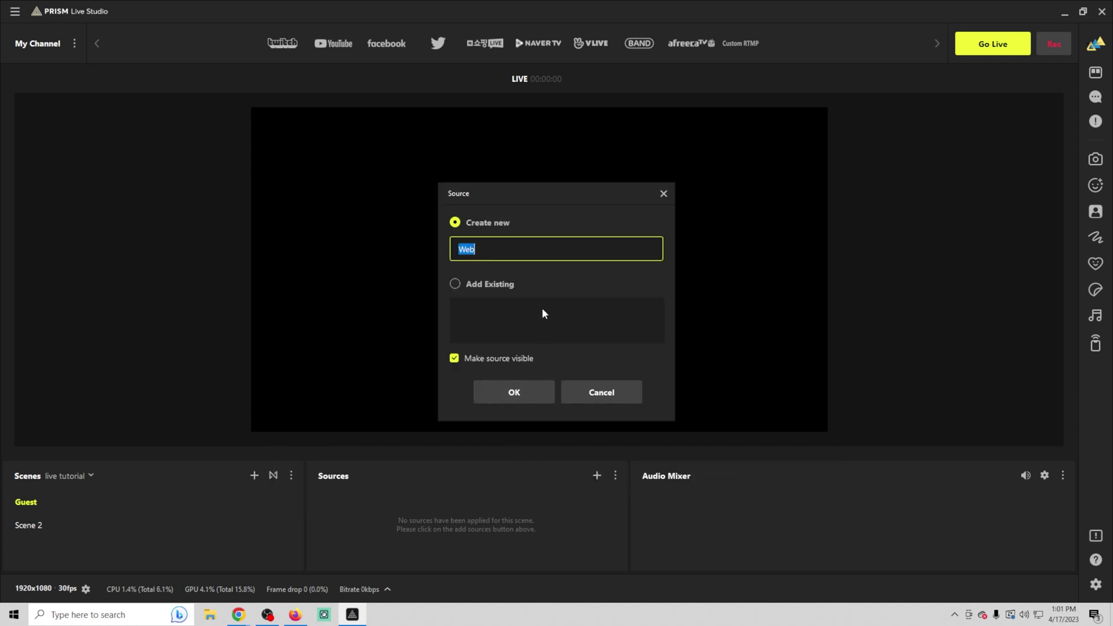
{"action": "type", "text": "Trevor"}
{"action": "left_click", "coordinate": [526, 393]}
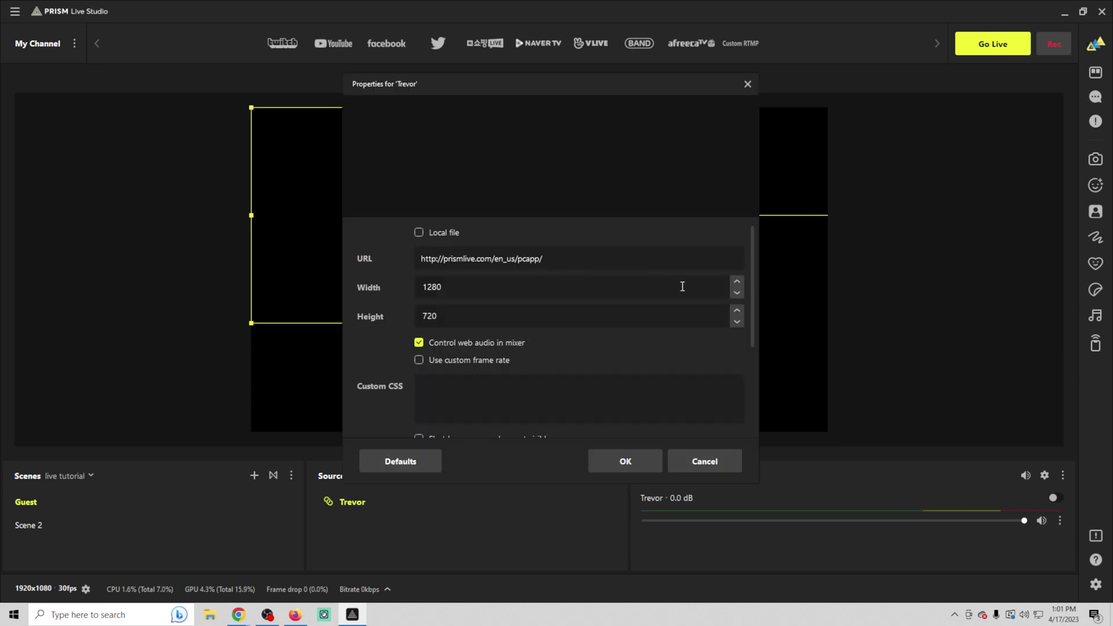
Step: Set the Web source's width to 1920 and height to 1080
{"action": "left_click", "coordinate": [454, 294]}
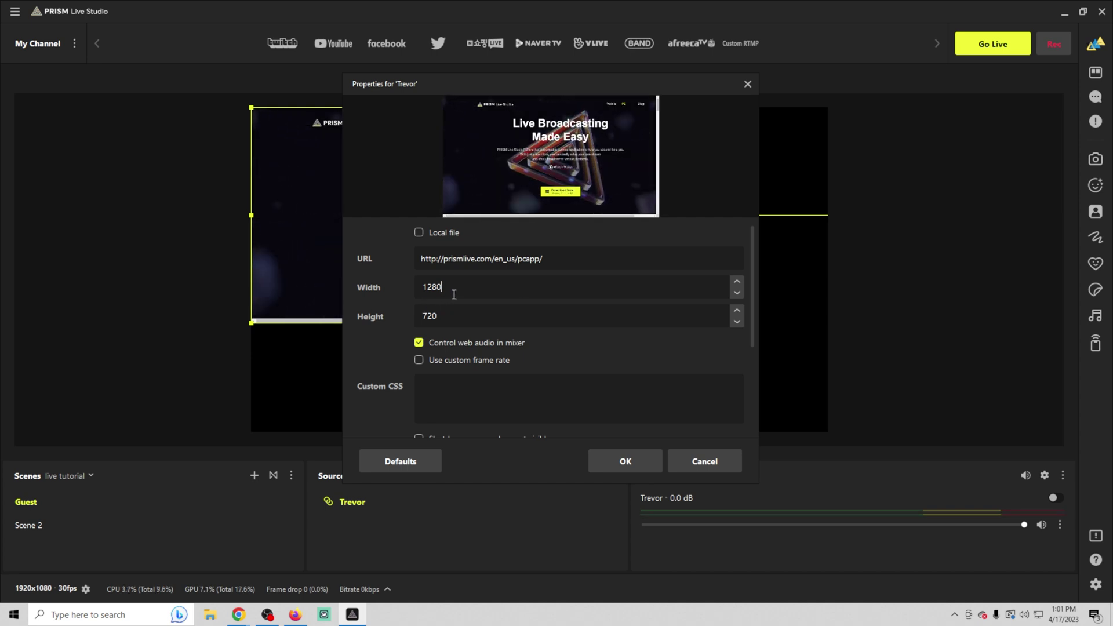
{"action": "left_click_drag", "start_coordinate": [454, 294], "coordinate": [364, 289]}
{"action": "type", "text": "1920"}
{"action": "key", "text": "Tab"}
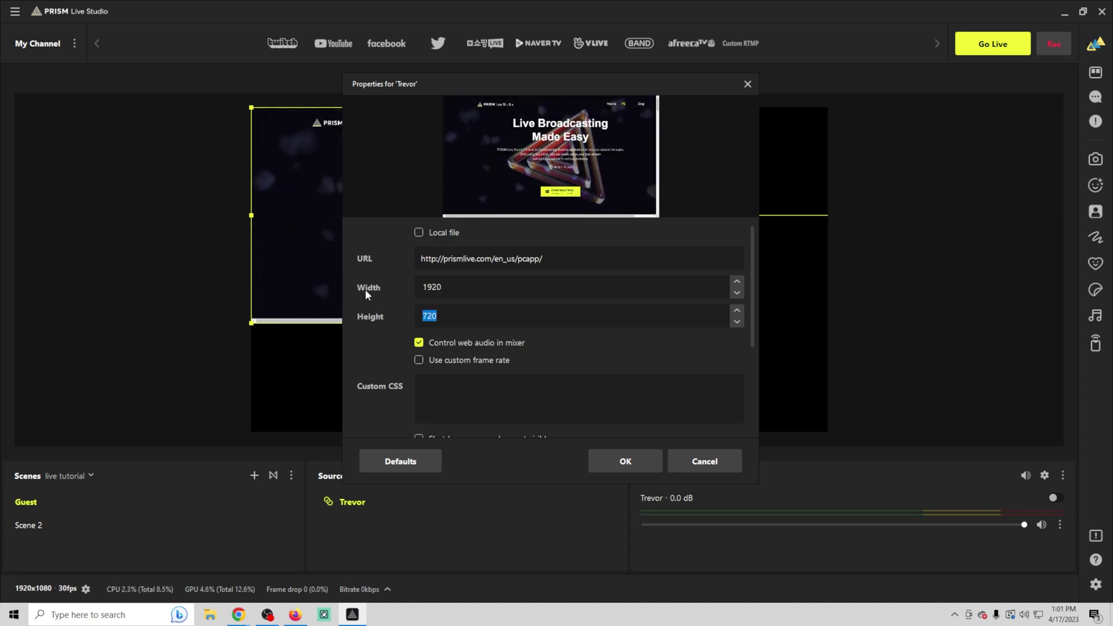
{"action": "type", "text": "1080"}
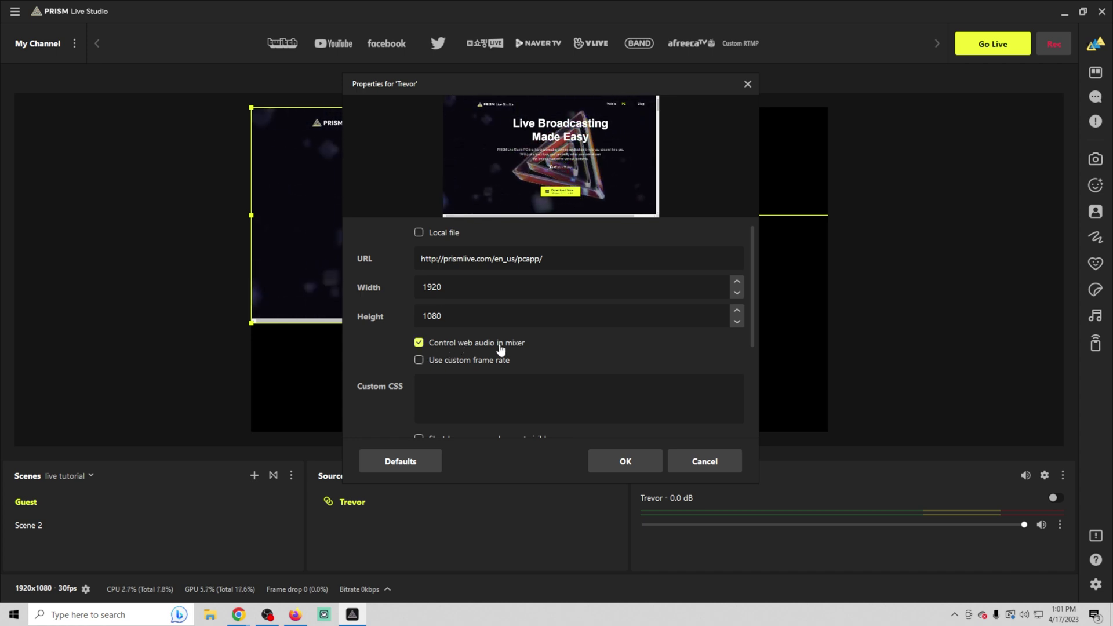
Step: Copy the first guest's solo view link from VDO.Ninja and set it as the Web source's URL in PRISM Live Studio
{"action": "mouse_move", "coordinate": [239, 613]}
{"action": "left_click", "coordinate": [290, 580]}
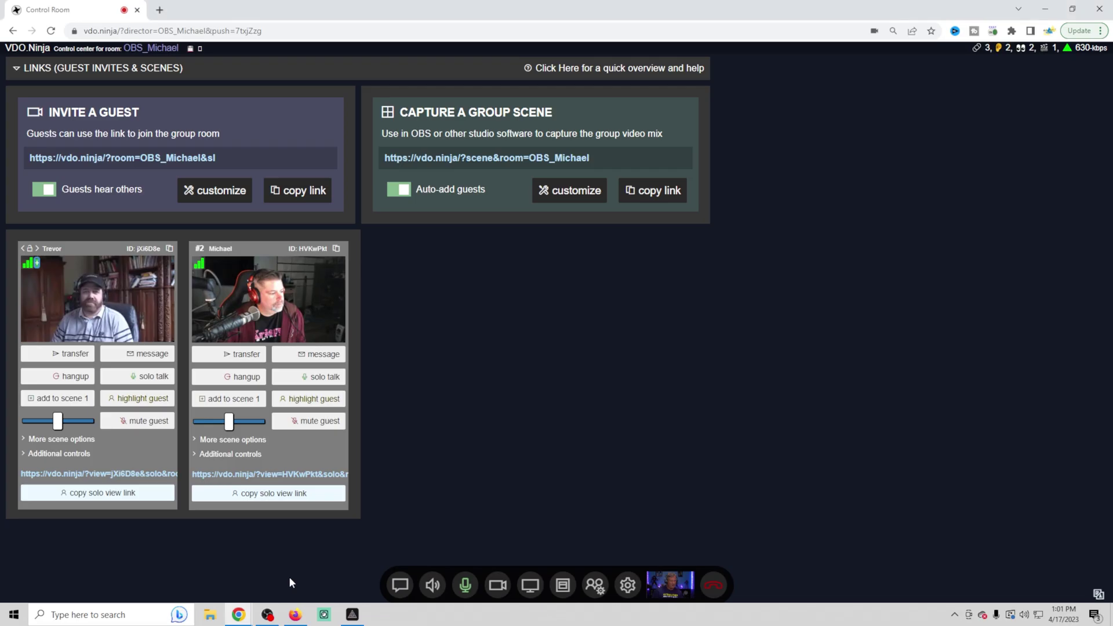
{"action": "left_click", "coordinate": [99, 494]}
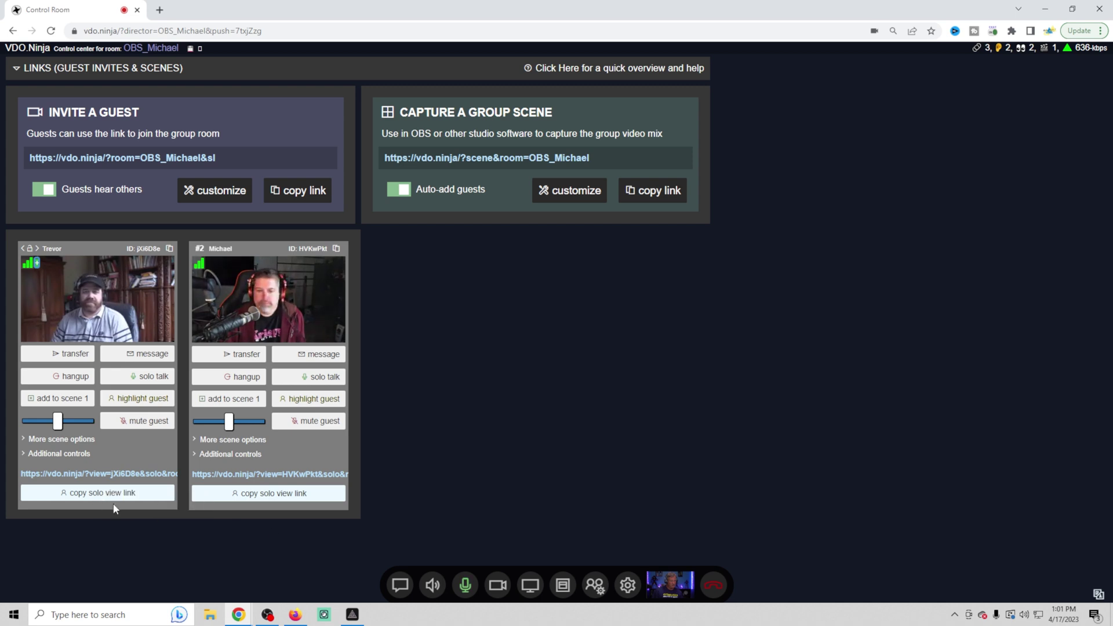
{"action": "left_click", "coordinate": [352, 614]}
{"action": "left_click", "coordinate": [390, 273]}
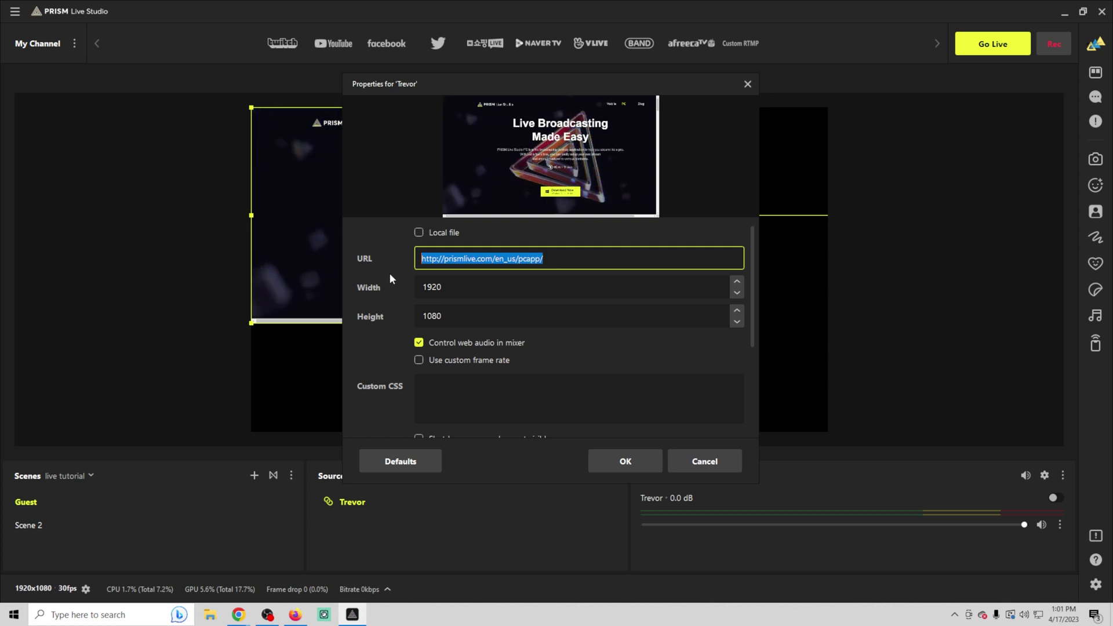
{"action": "key", "text": "ctrl+v"}
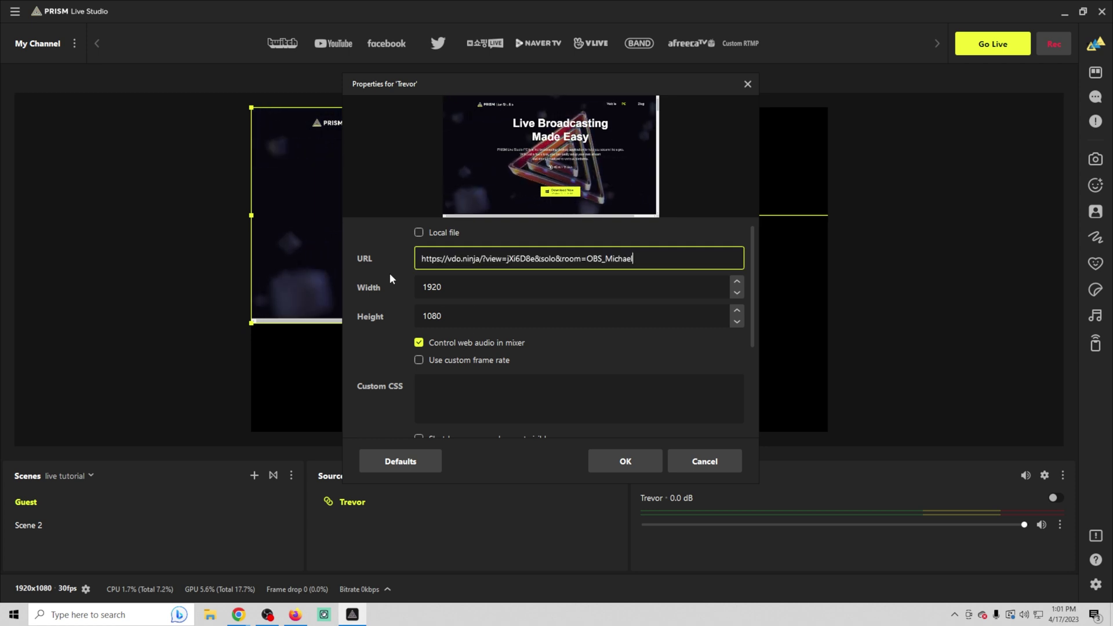
Step: Apply the first guest's Web source settings and shrink the feed into the upper-left quarter of the canvas
{"action": "left_click", "coordinate": [641, 462]}
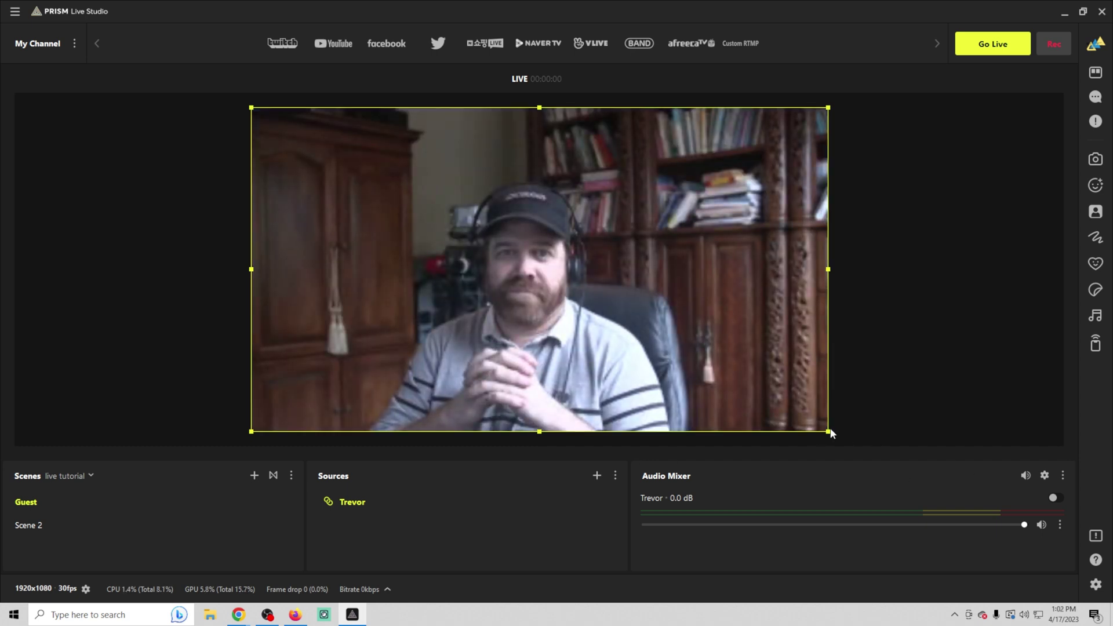
{"action": "left_click_drag", "start_coordinate": [828, 431], "coordinate": [471, 267]}
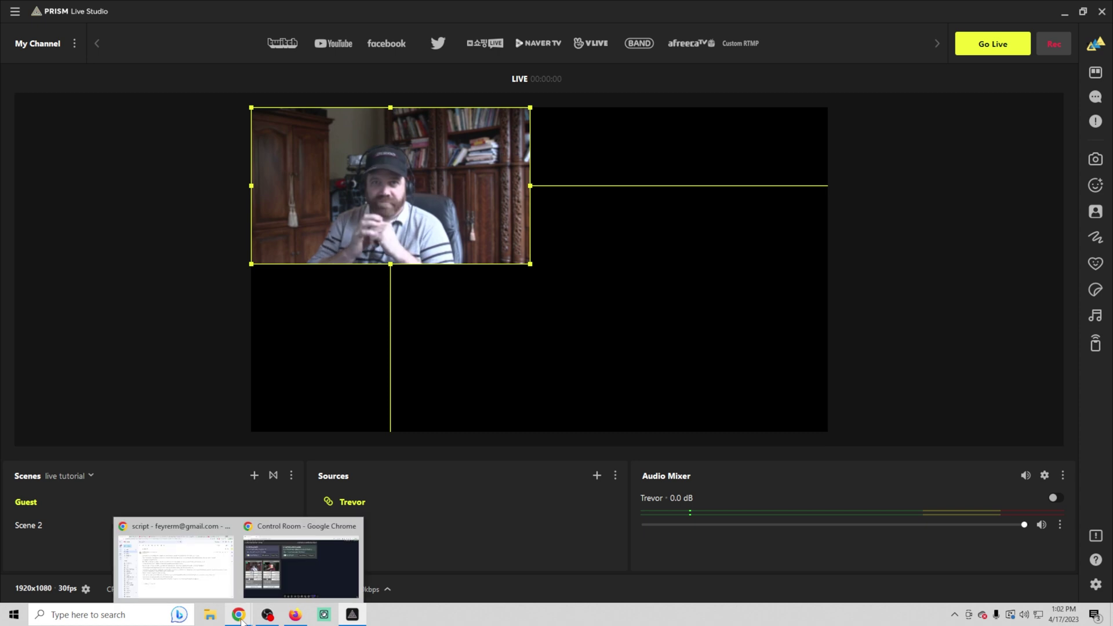
Step: Add a second Web source to the Guest scene, named with the second guest's first name
{"action": "left_click", "coordinate": [597, 476]}
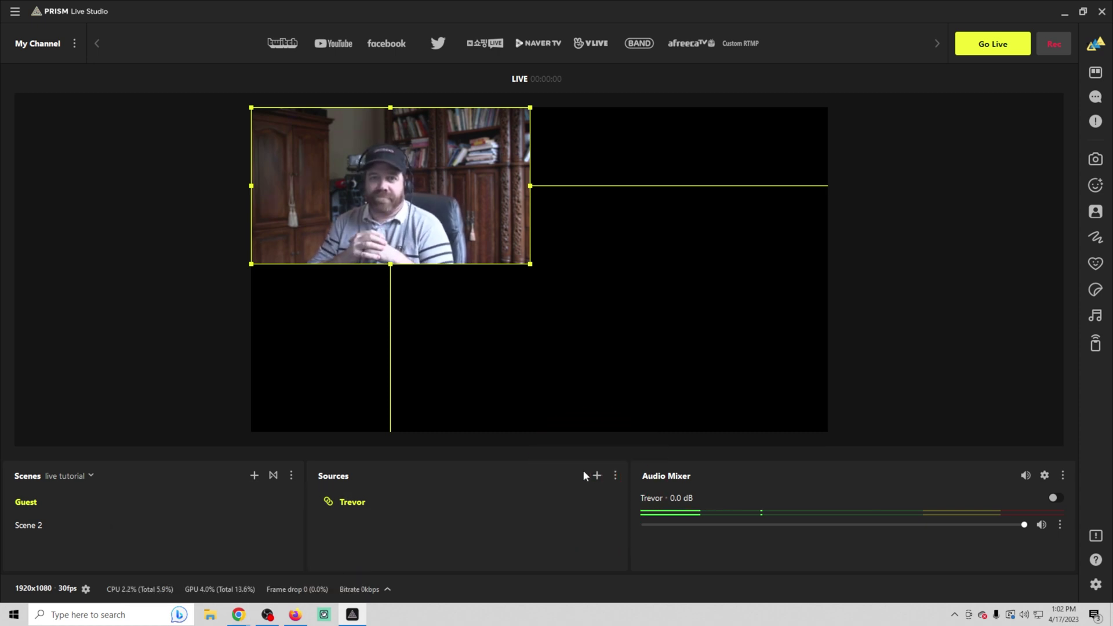
{"action": "left_click", "coordinate": [597, 478]}
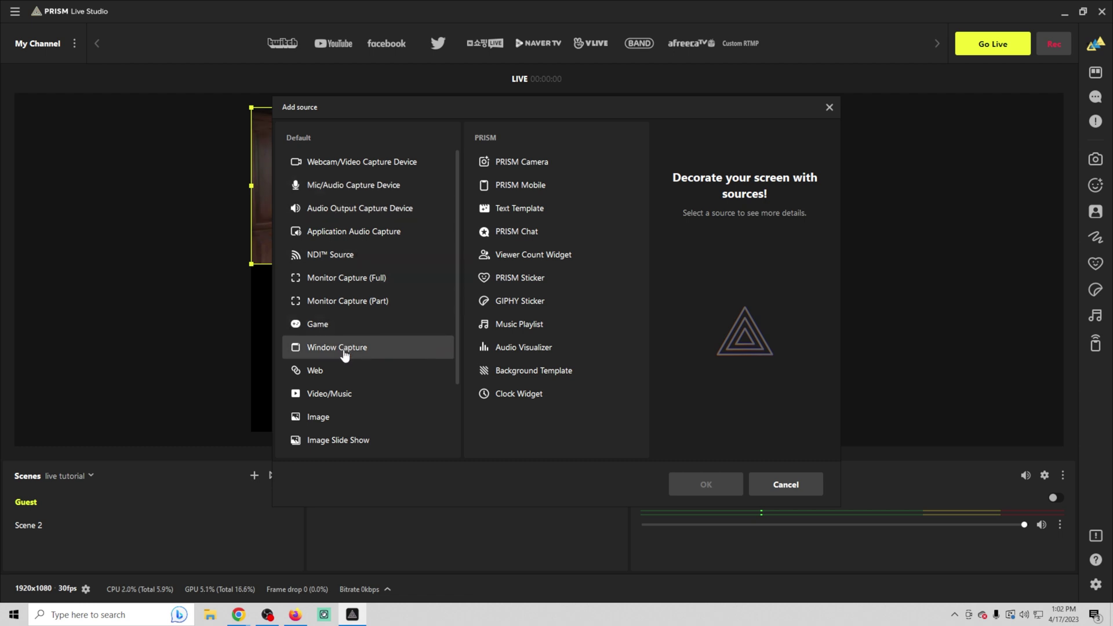
{"action": "left_click", "coordinate": [313, 370]}
{"action": "left_click", "coordinate": [683, 482]}
{"action": "type", "text": "Michael"}
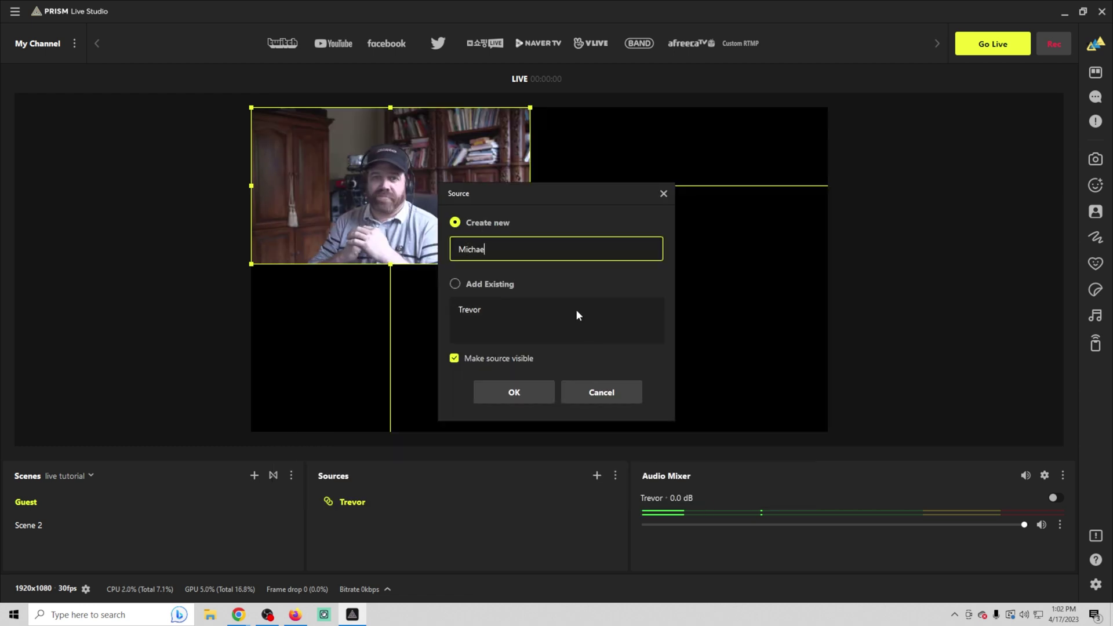
{"action": "left_click", "coordinate": [516, 392]}
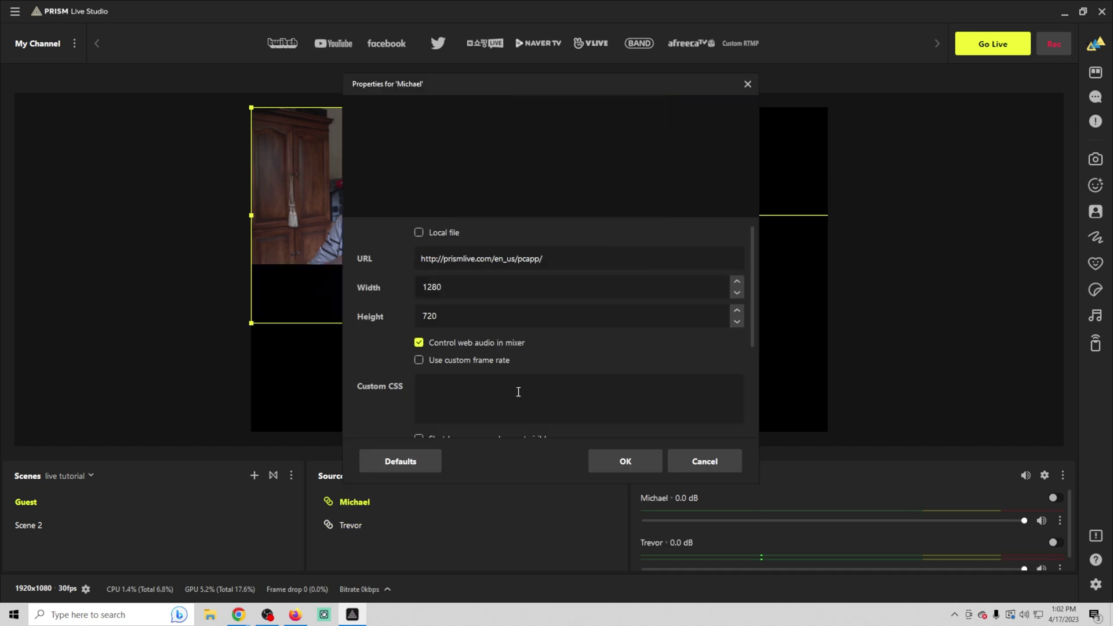
Step: Set the second guest's Web source to a width of 1920 and a height of 1080
{"action": "type", "text": "1920"}
{"action": "key", "text": "Tab"}
{"action": "type", "text": "1080"}
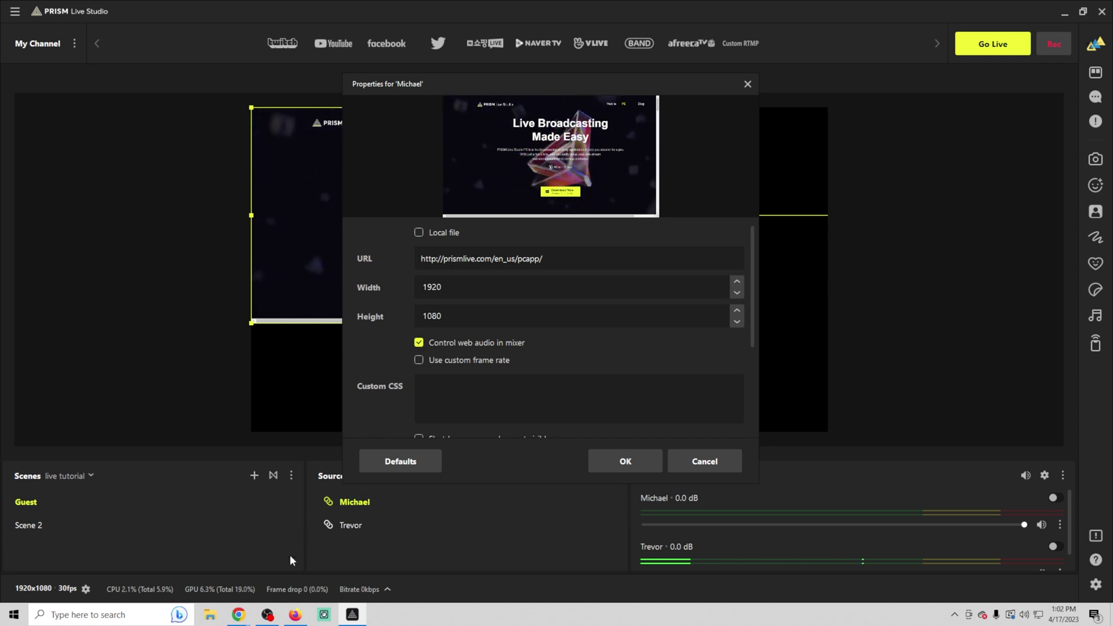
Step: Copy the second guest's solo view link from VDO.Ninja and apply it as the Web source's URL in PRISM Live Studio
{"action": "mouse_move", "coordinate": [238, 614]}
{"action": "left_click", "coordinate": [284, 556]}
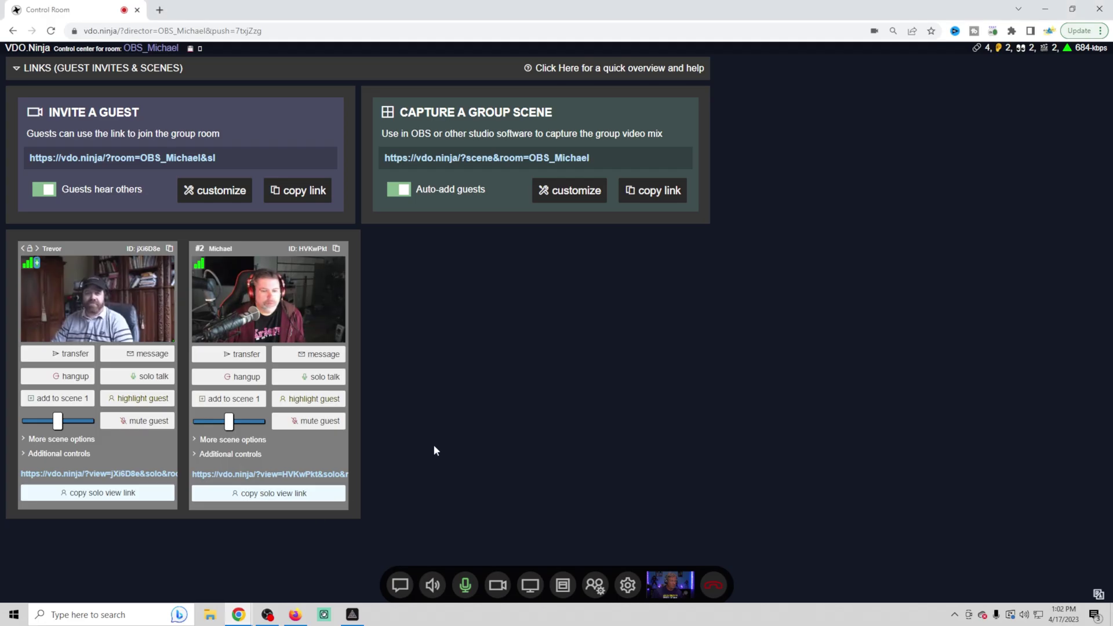
{"action": "left_click", "coordinate": [299, 494]}
{"action": "left_click", "coordinate": [352, 614]}
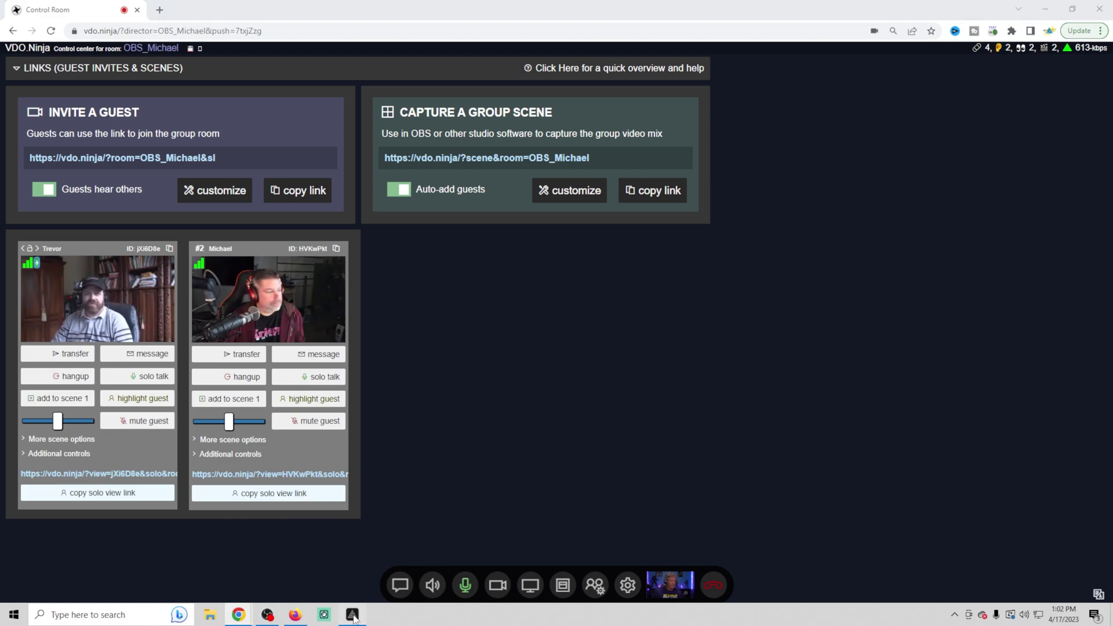
{"action": "triple_click", "coordinate": [580, 255]}
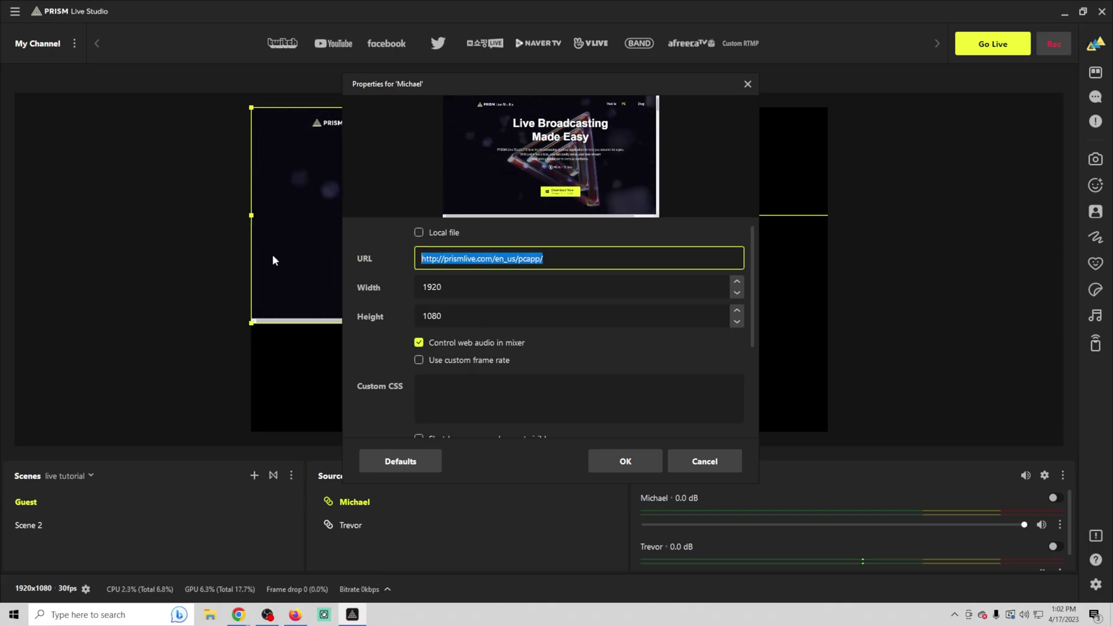
{"action": "key", "text": "ctrl+v"}
{"action": "left_click", "coordinate": [620, 461]}
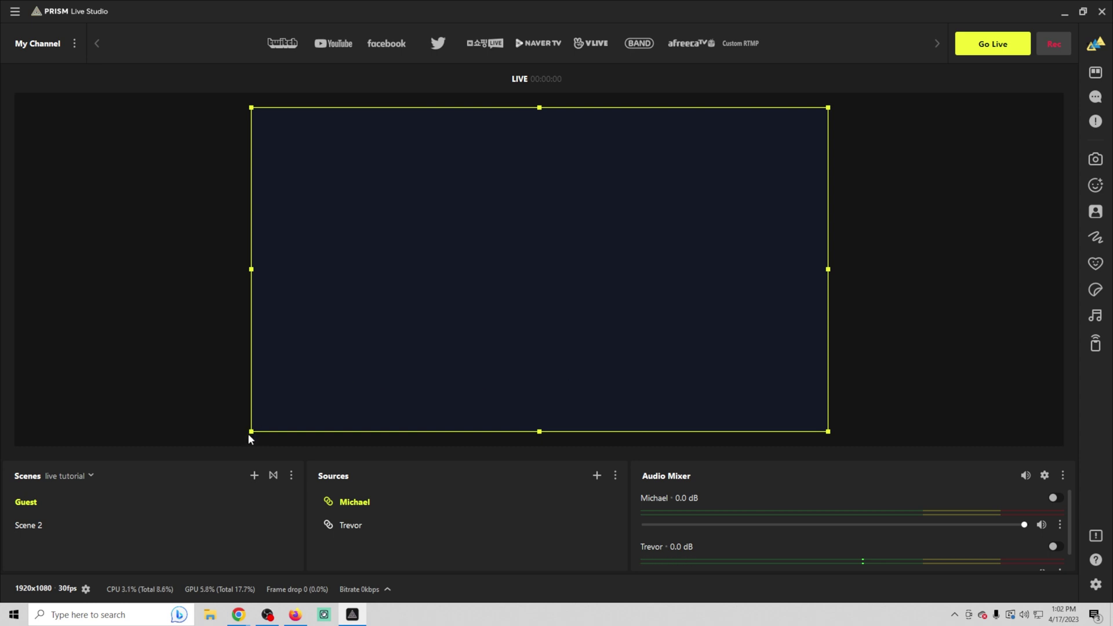
Step: Shrink the second guest's feed into the canvas's upper-right quarter and enlarge the first guest's feed to match its size
{"action": "left_click_drag", "start_coordinate": [253, 433], "coordinate": [543, 268]}
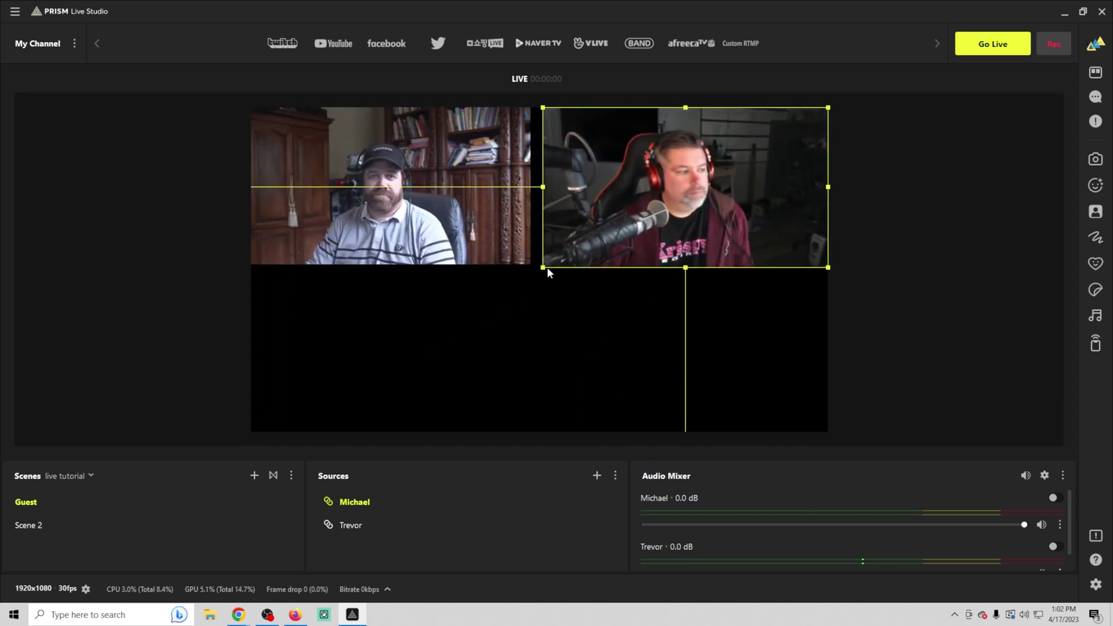
{"action": "left_click", "coordinate": [525, 261]}
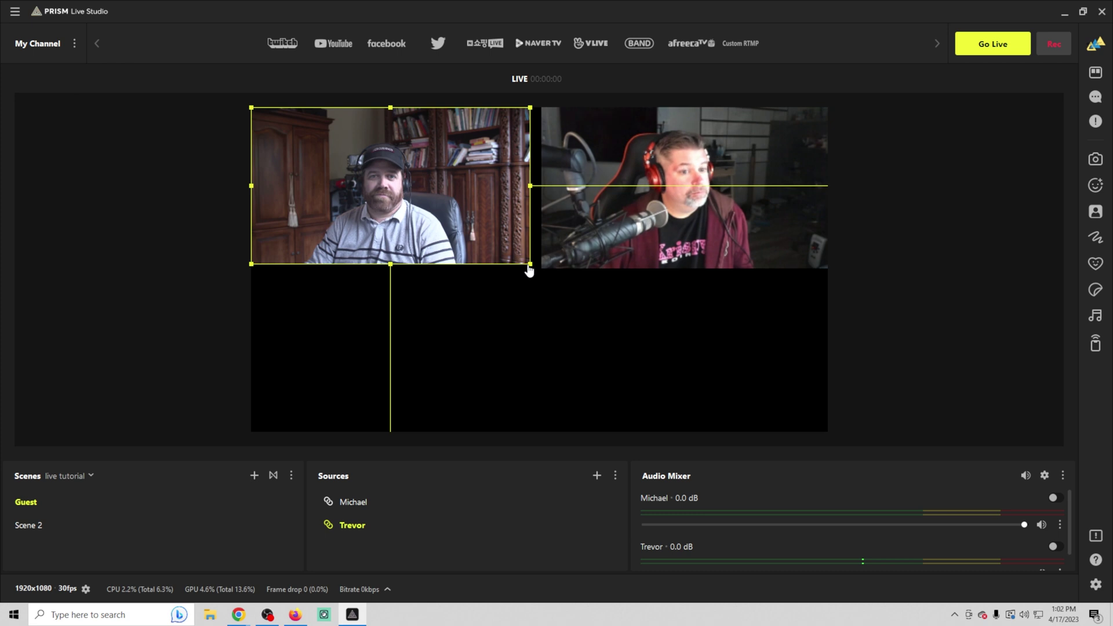
{"action": "left_click_drag", "start_coordinate": [530, 264], "coordinate": [538, 269]}
{"action": "left_click", "coordinate": [660, 249]}
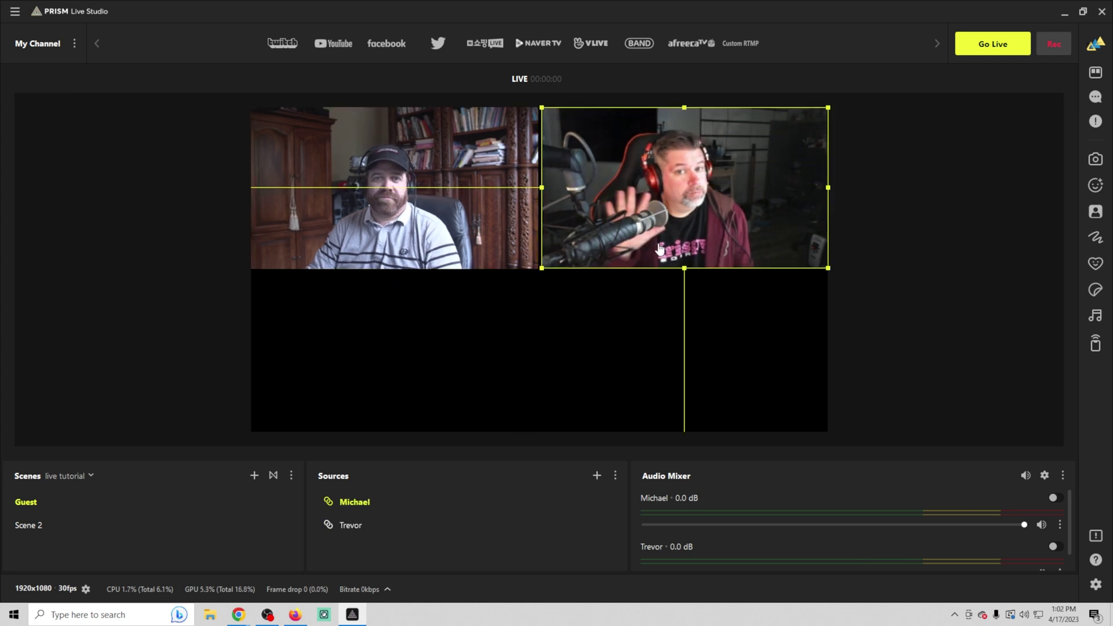
{"action": "scroll", "coordinate": [713, 537], "scroll_direction": "down", "scroll_amount": 1}
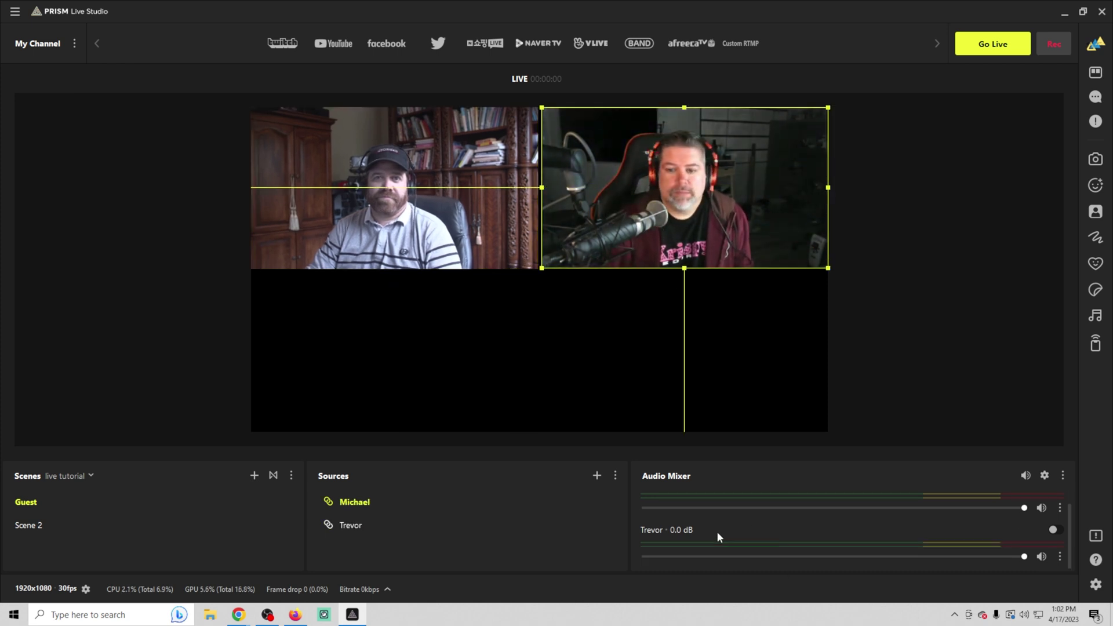
{"action": "scroll", "coordinate": [717, 531], "scroll_direction": "up", "scroll_amount": 1}
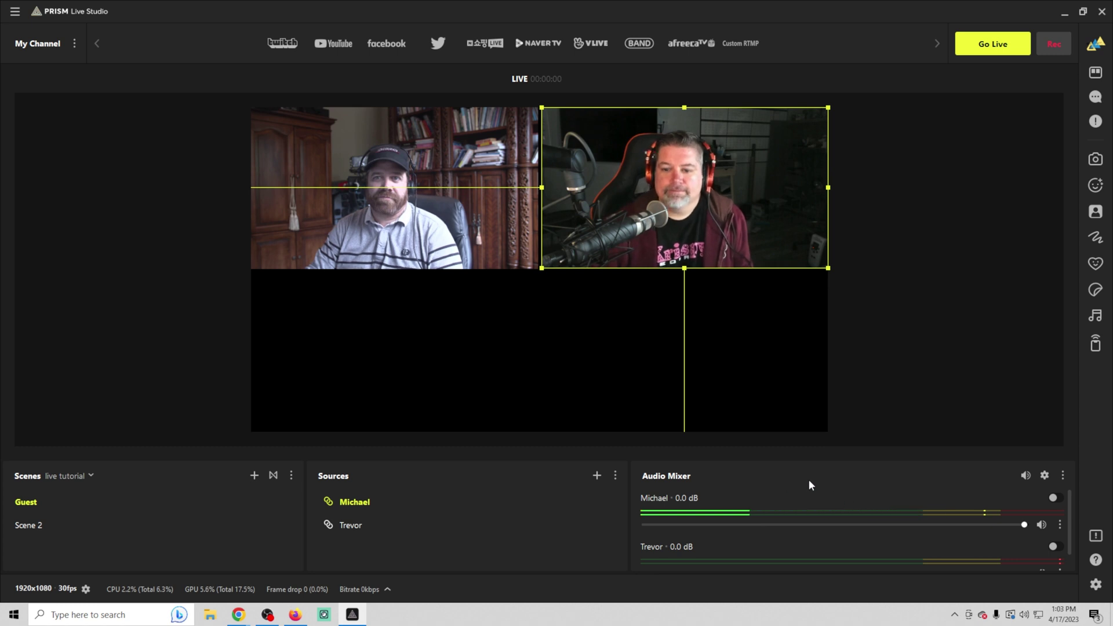
Step: Add a Webcam/Video Capture Device source to the Guest scene, keeping the default name
{"action": "left_click", "coordinate": [596, 476]}
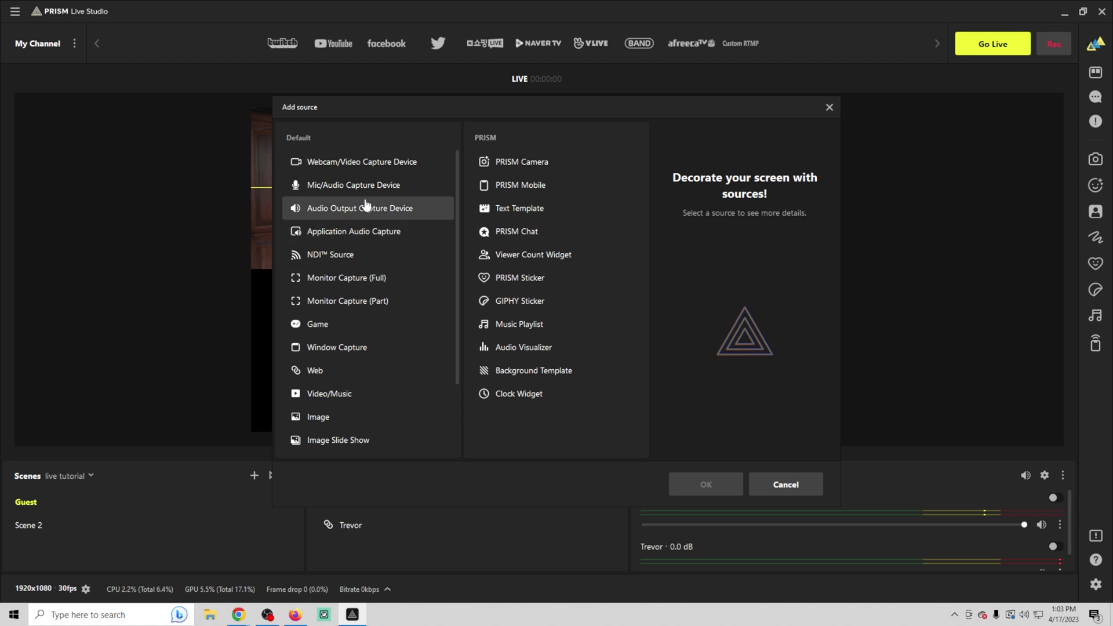
{"action": "left_click", "coordinate": [373, 164]}
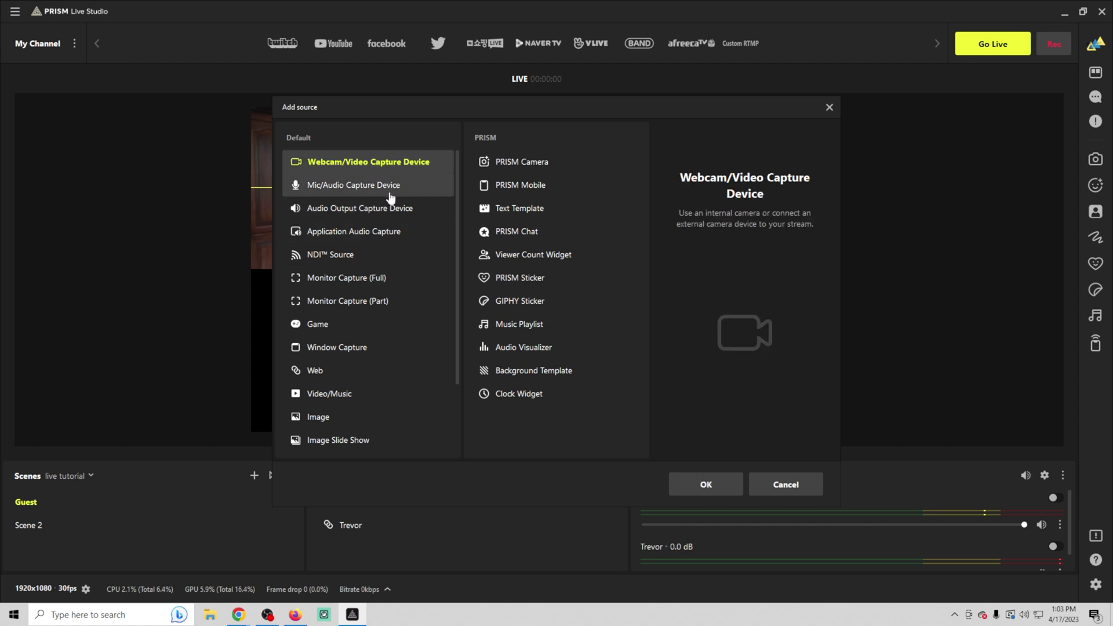
{"action": "left_click", "coordinate": [708, 480]}
{"action": "left_click", "coordinate": [518, 391]}
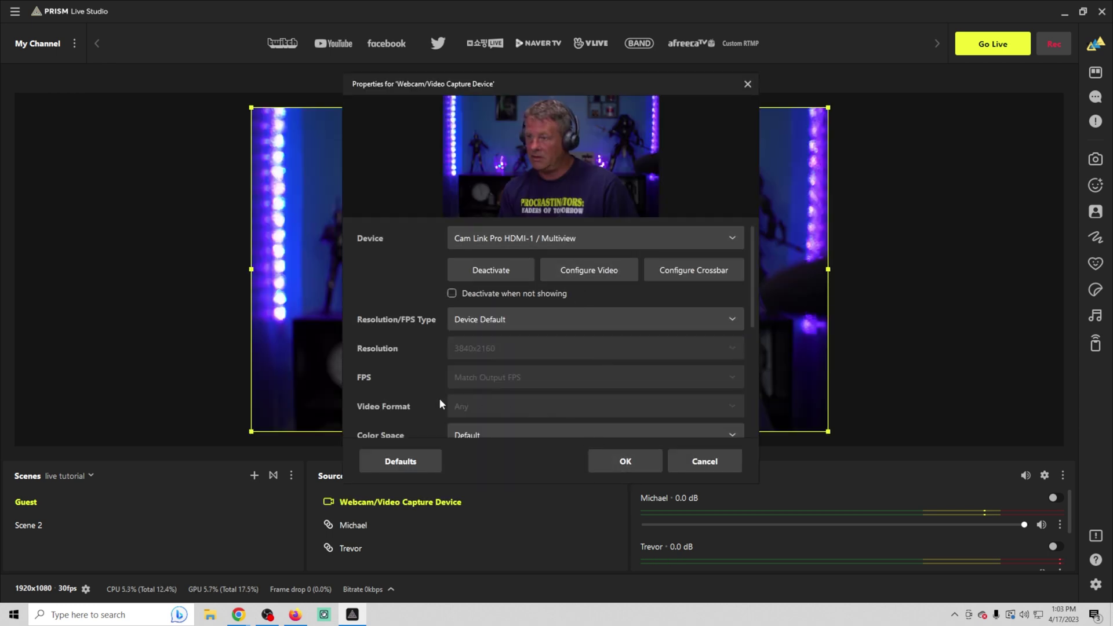
Step: Enable a custom audio device for the webcam source and set it to Cam Link Pro Audio-1
{"action": "scroll", "coordinate": [439, 402], "scroll_direction": "down", "scroll_amount": 5}
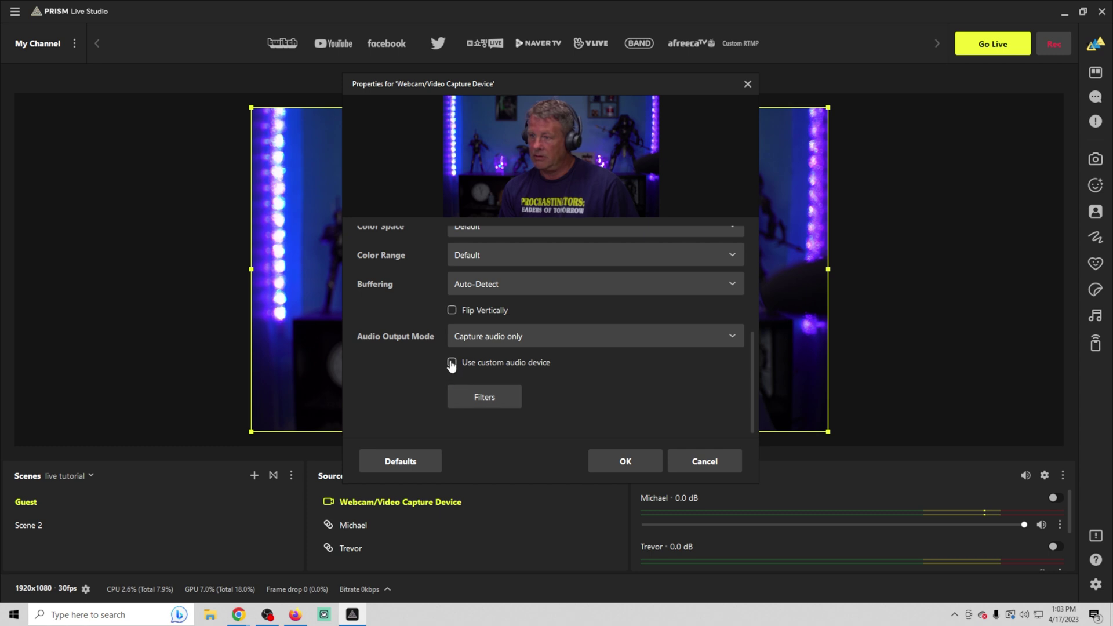
{"action": "left_click", "coordinate": [452, 363]}
{"action": "left_click", "coordinate": [538, 390]}
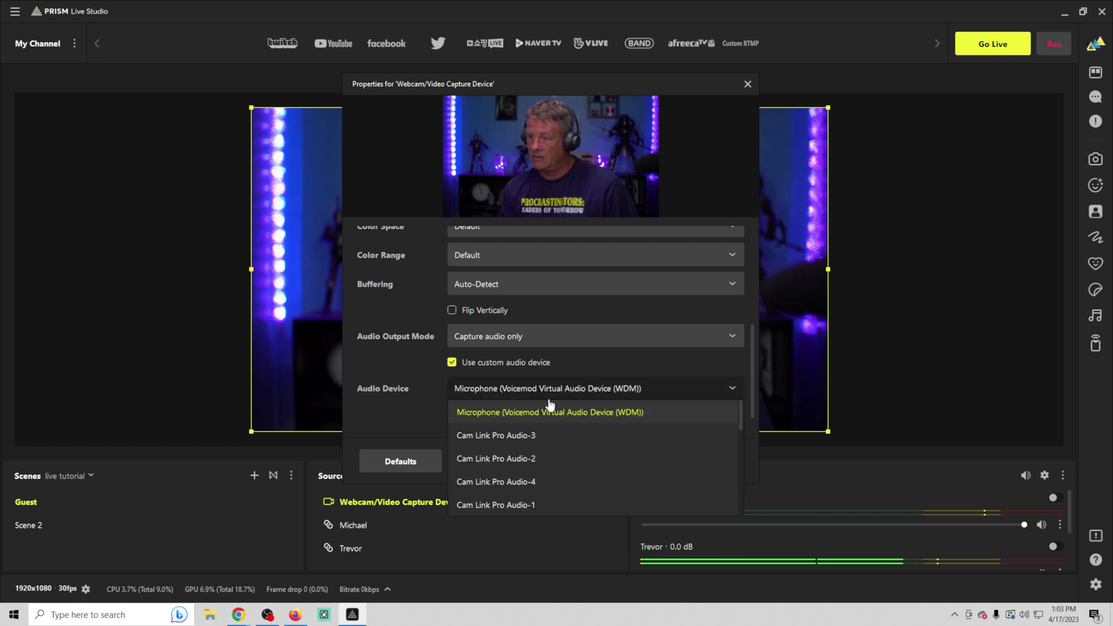
{"action": "left_click", "coordinate": [506, 505]}
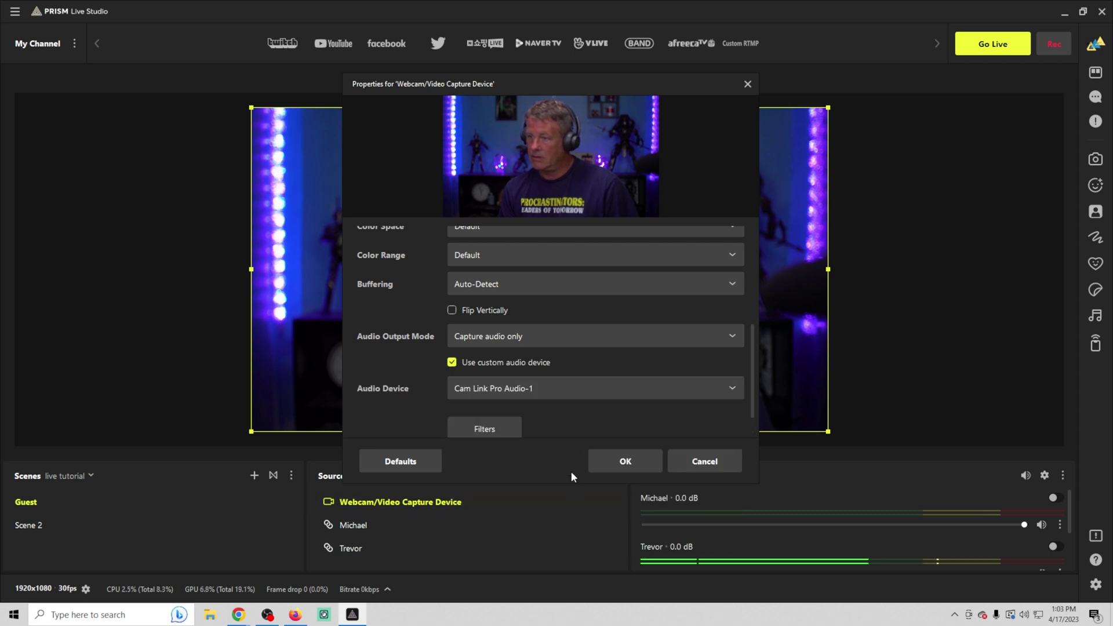
{"action": "left_click", "coordinate": [613, 461]}
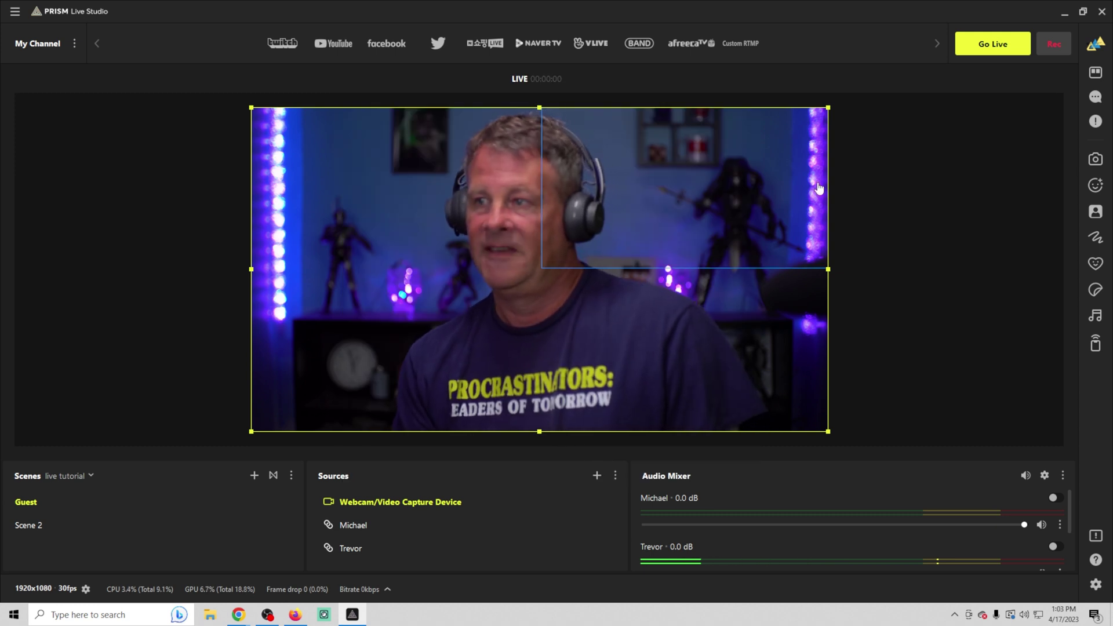
Step: Shrink the webcam feed into the lower-left quarter of the canvas, matching the guest feeds' size, and check the audio mixer
{"action": "left_click_drag", "start_coordinate": [828, 108], "coordinate": [543, 267]}
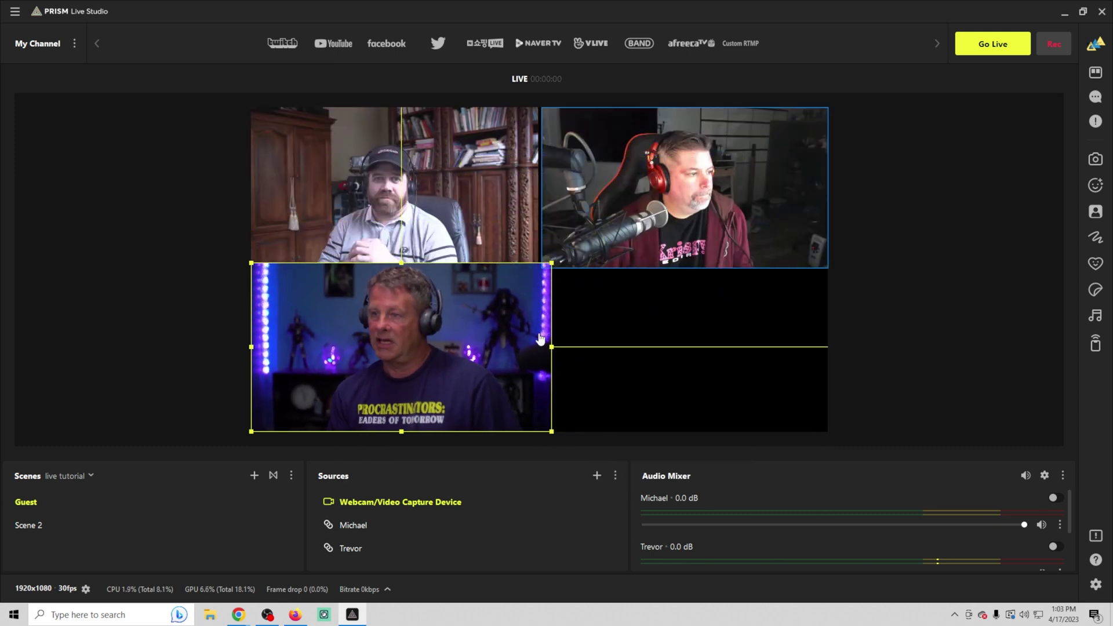
{"action": "left_click_drag", "start_coordinate": [544, 347], "coordinate": [537, 348]}
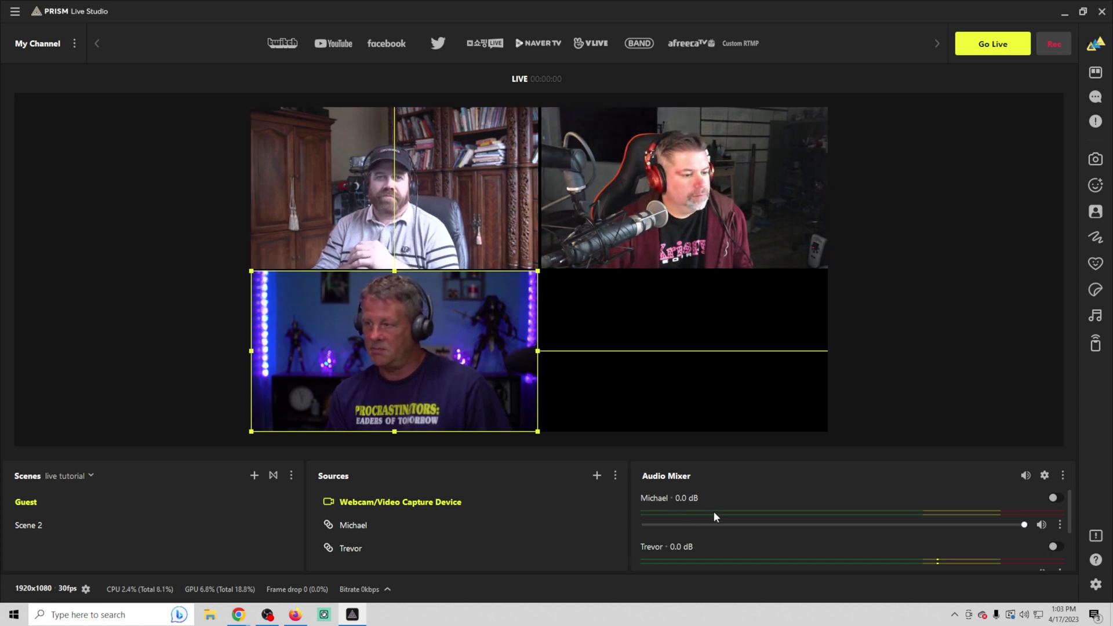
{"action": "scroll", "coordinate": [714, 513], "scroll_direction": "down", "scroll_amount": 2}
{"action": "scroll", "coordinate": [718, 527], "scroll_direction": "up", "scroll_amount": 2}
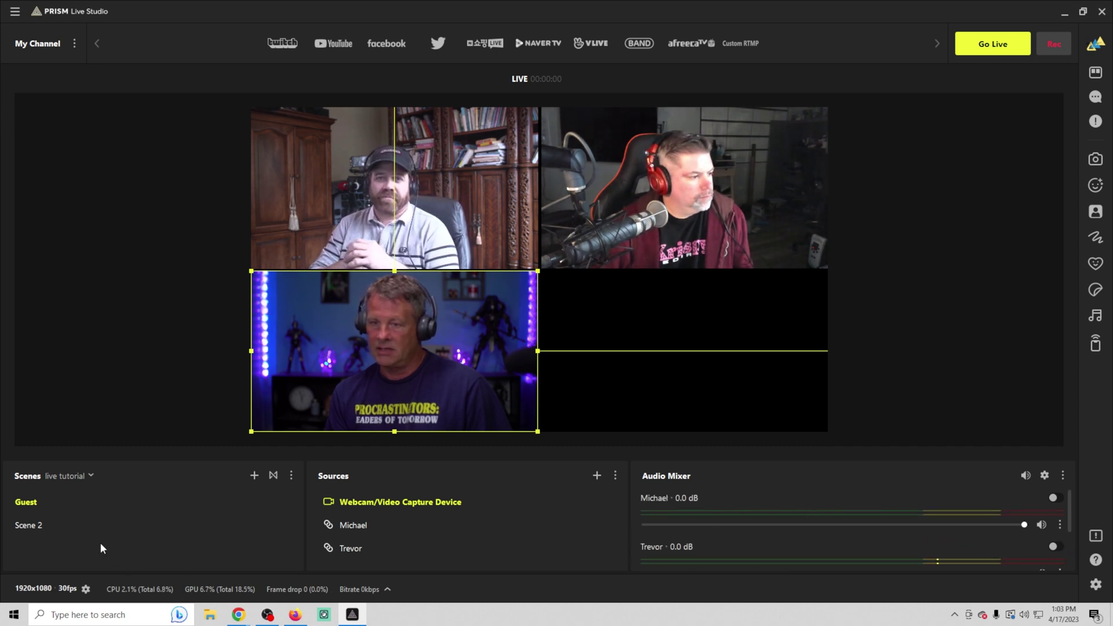
Step: View Scene 2 and return to the Guest scene, and add a new scene with its default name
{"action": "left_click", "coordinate": [73, 531]}
{"action": "left_click", "coordinate": [70, 504]}
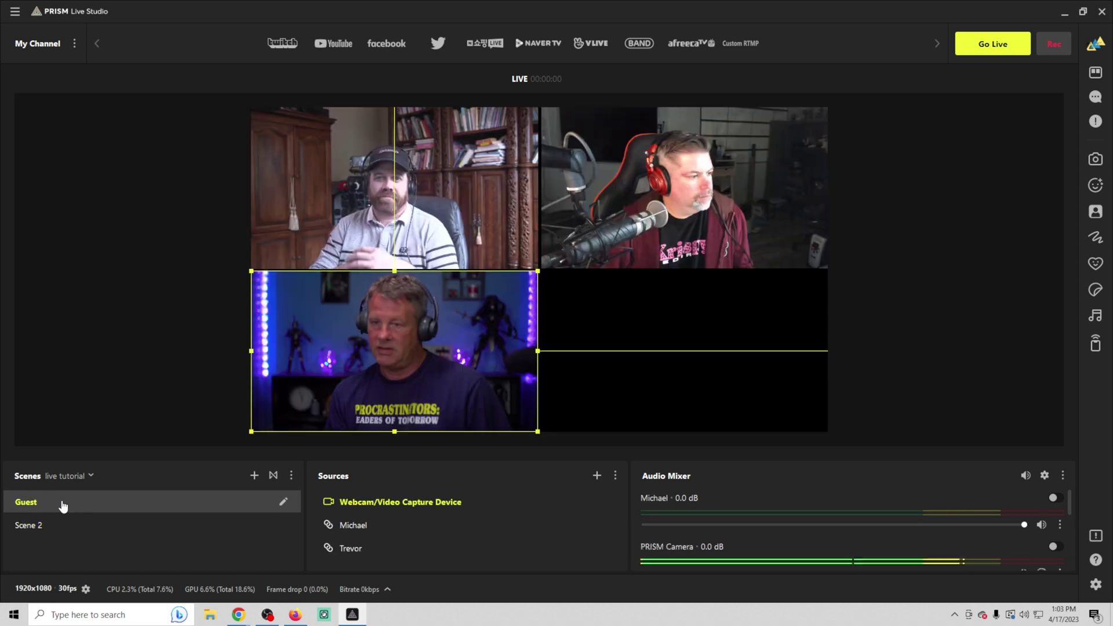
{"action": "left_click", "coordinate": [254, 476]}
{"action": "left_click", "coordinate": [516, 348]}
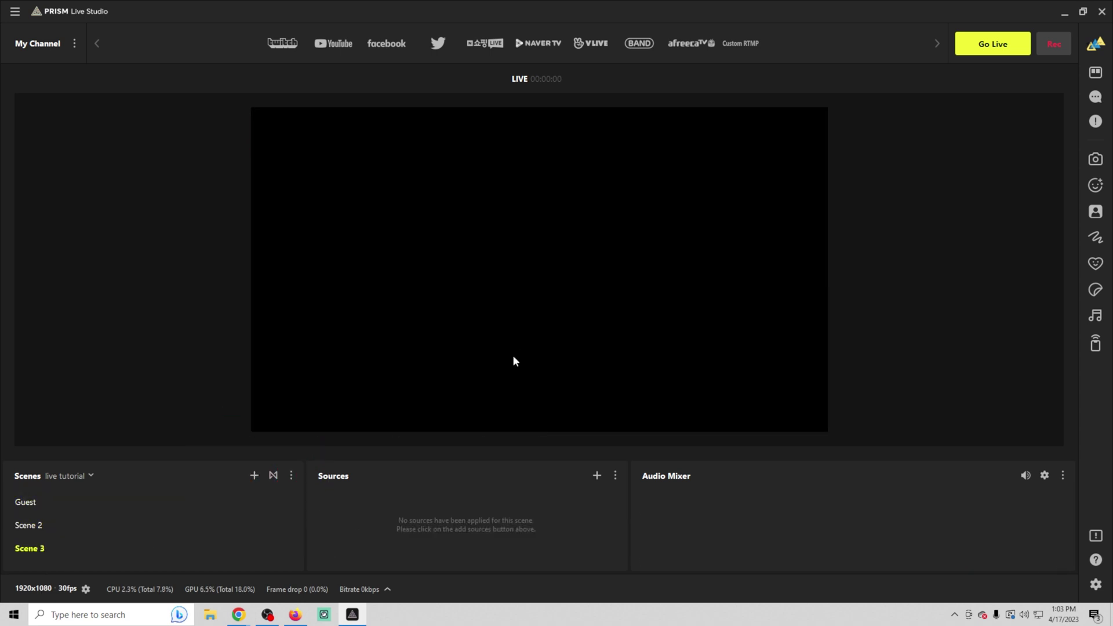
Step: Add a new Web source named Guests to Scene 3
{"action": "left_click", "coordinate": [597, 476]}
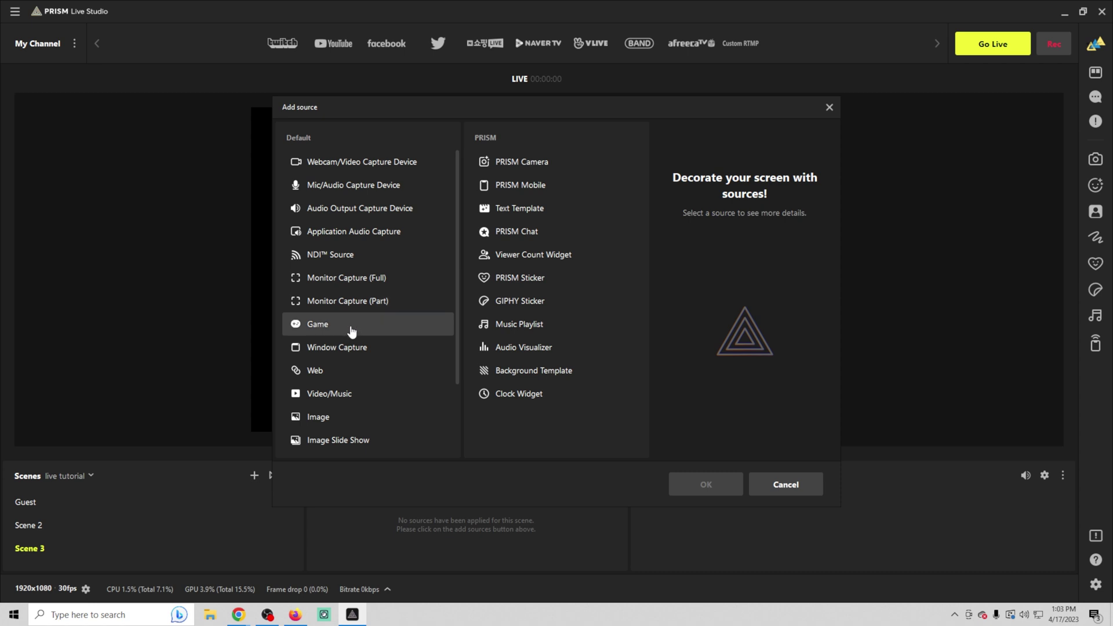
{"action": "left_click", "coordinate": [307, 371]}
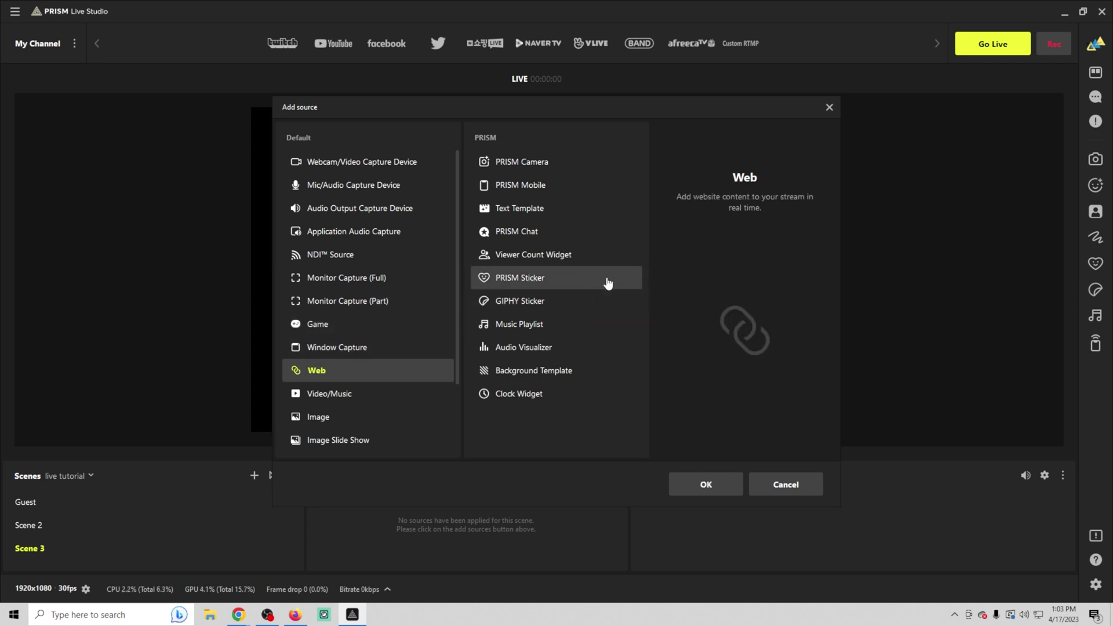
{"action": "left_click", "coordinate": [696, 485]}
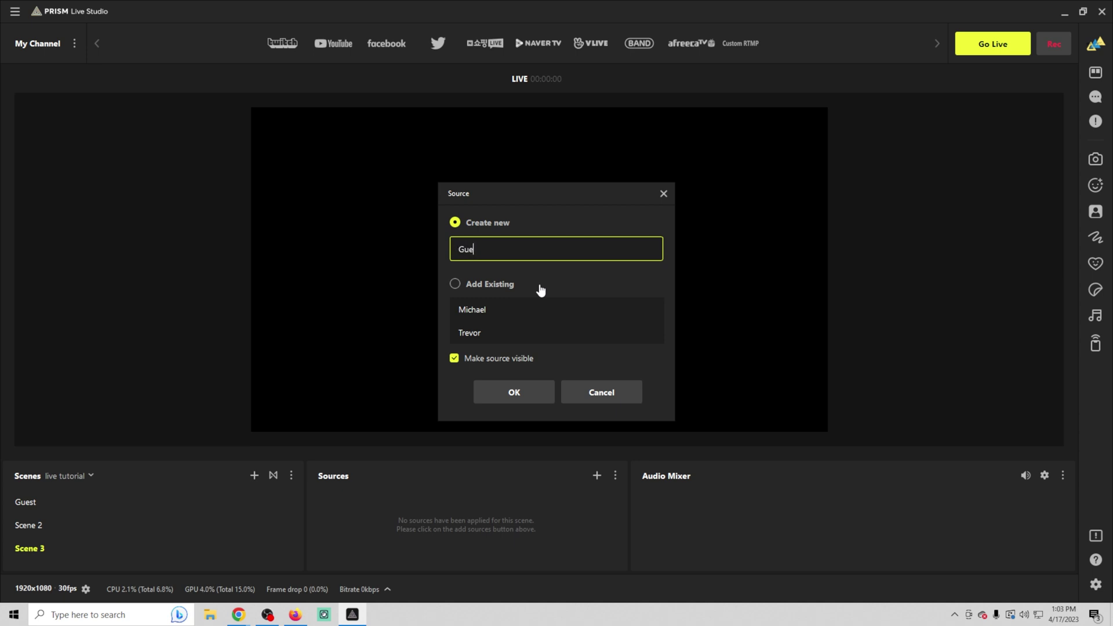
{"action": "left_click", "coordinate": [501, 400]}
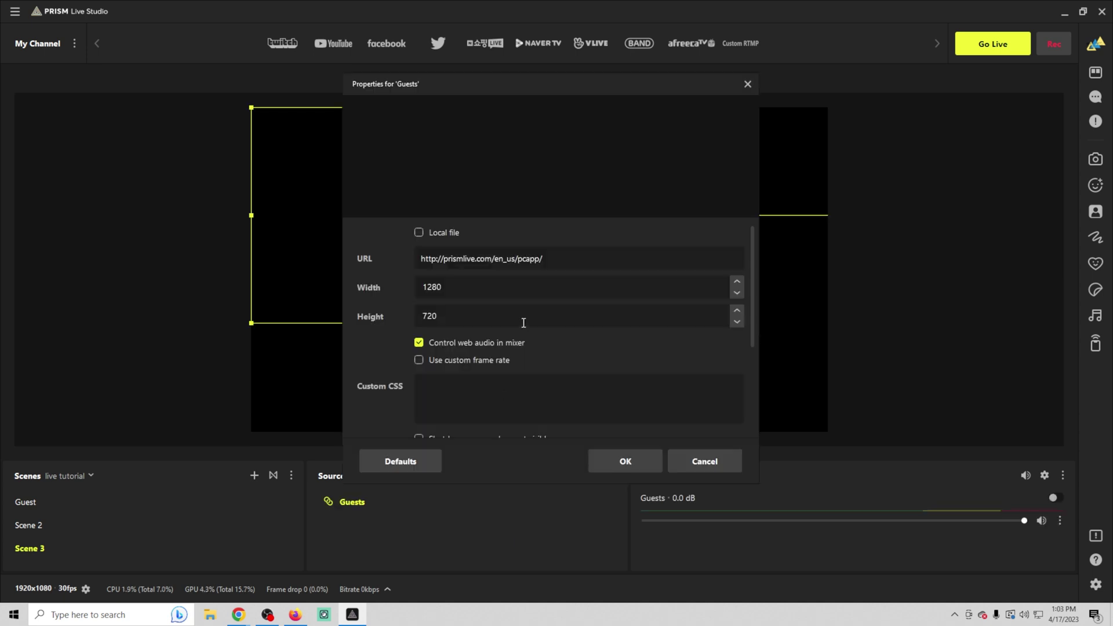
Step: Set the Guests Web source's width to 1920 and height to 1080
{"action": "type", "text": "1920"}
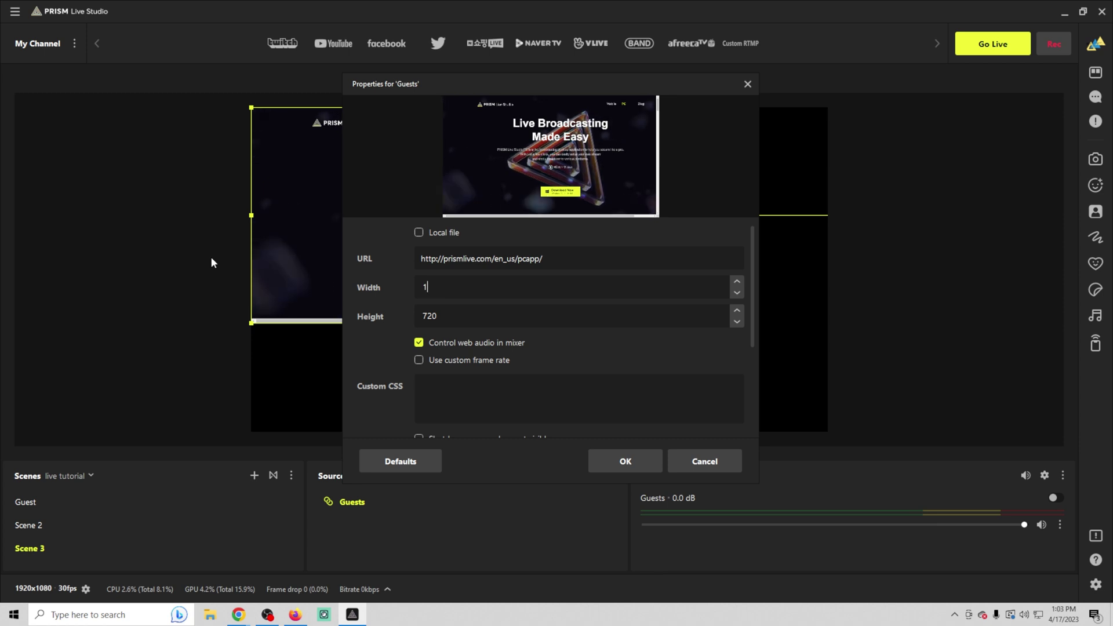
{"action": "key", "text": "Tab"}
{"action": "type", "text": "1080"}
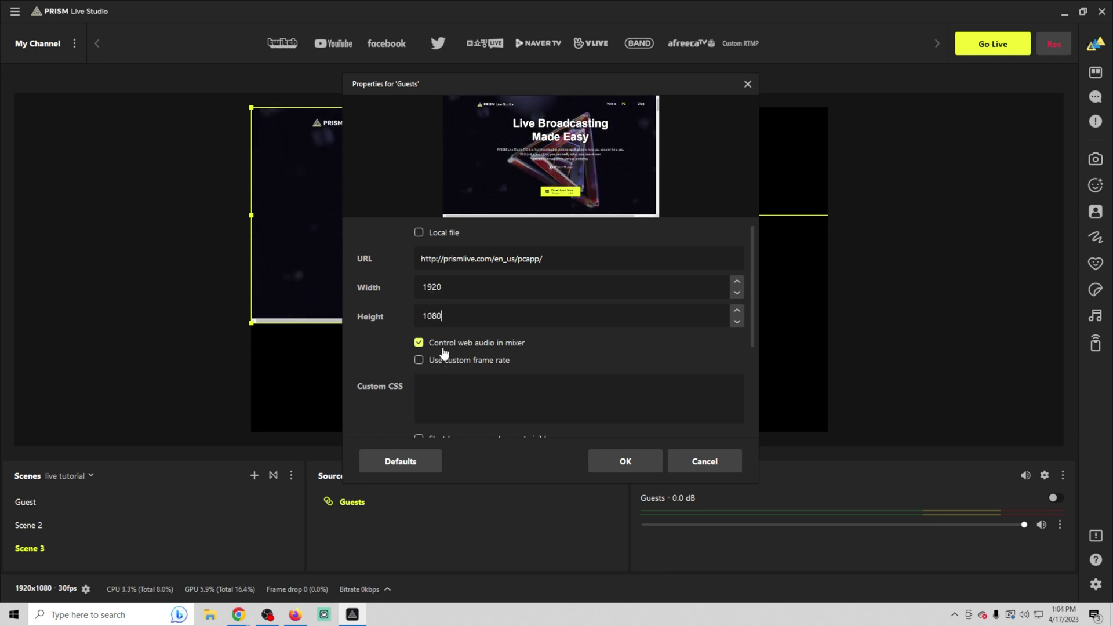
{"action": "mouse_move", "coordinate": [240, 618]}
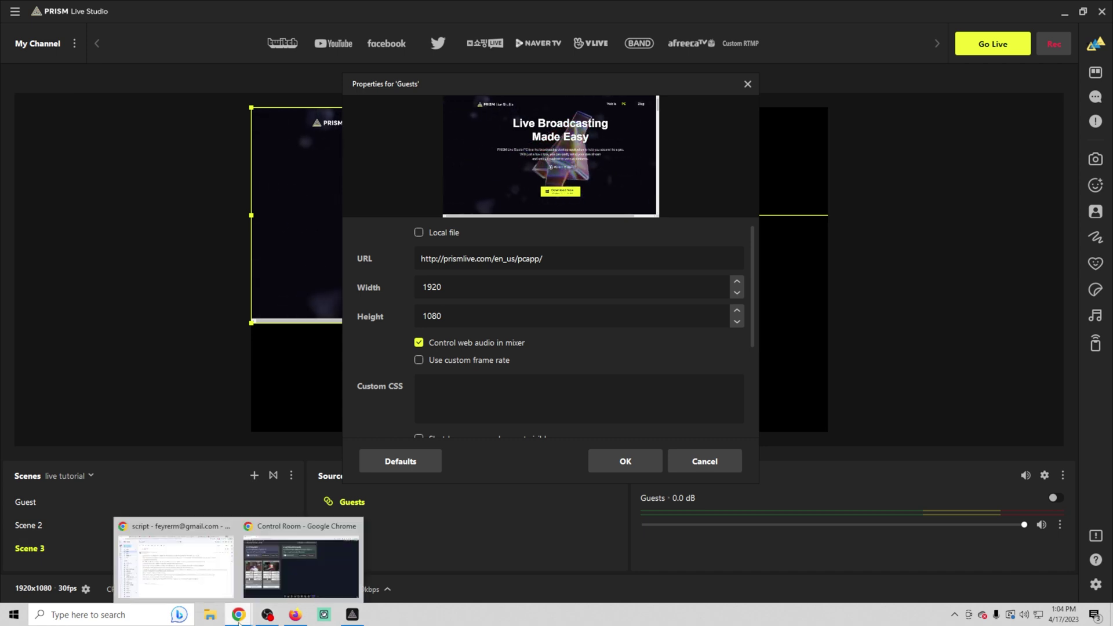
Step: Switch to the VDO.Ninja control room in Chrome, copy the group scene capture link, and return to PRISM Live Studio
{"action": "left_click", "coordinate": [308, 575]}
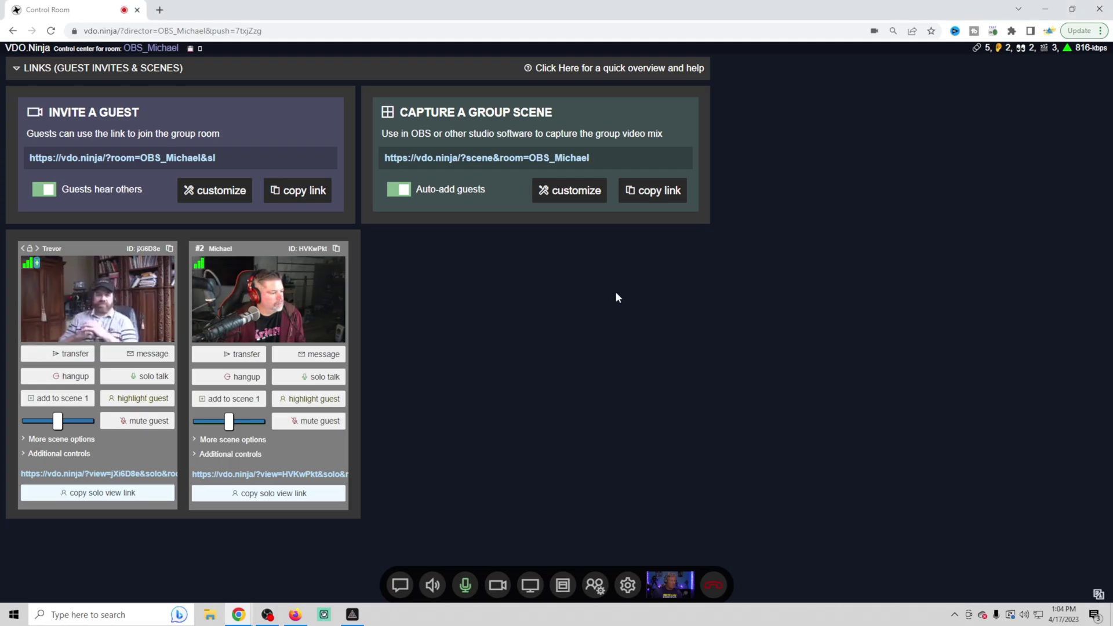
{"action": "left_click", "coordinate": [647, 196]}
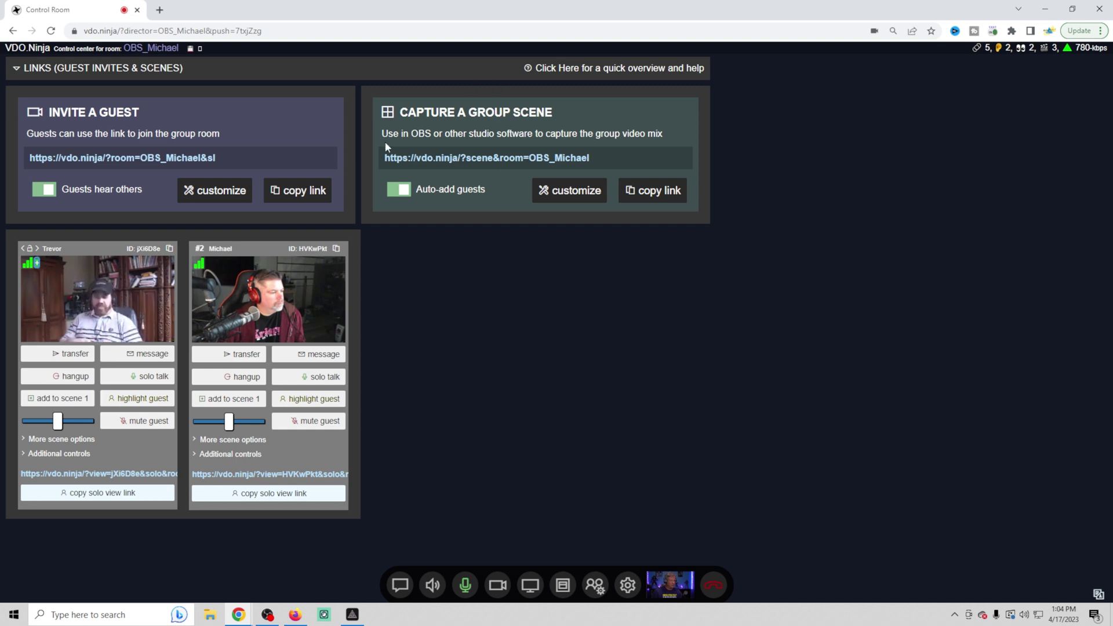
{"action": "left_click", "coordinate": [352, 615]}
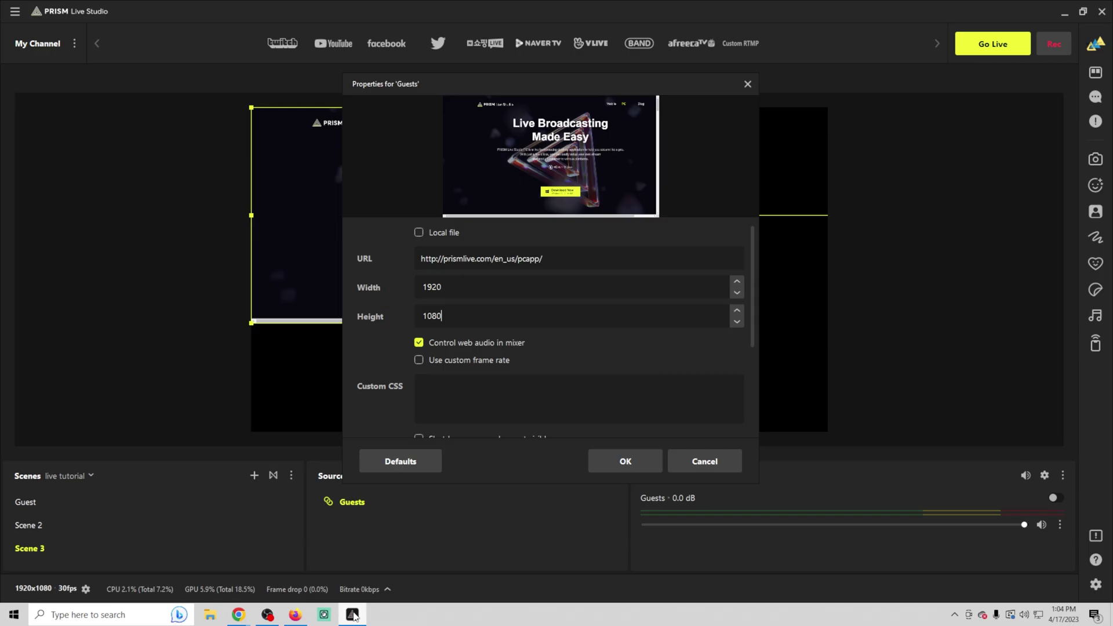
Step: Set the Guests Web source's URL to the copied group scene link and move the source up so both guest feeds fill the canvas's upper half
{"action": "triple_click", "coordinate": [550, 257]}
{"action": "key", "text": "ctrl+v"}
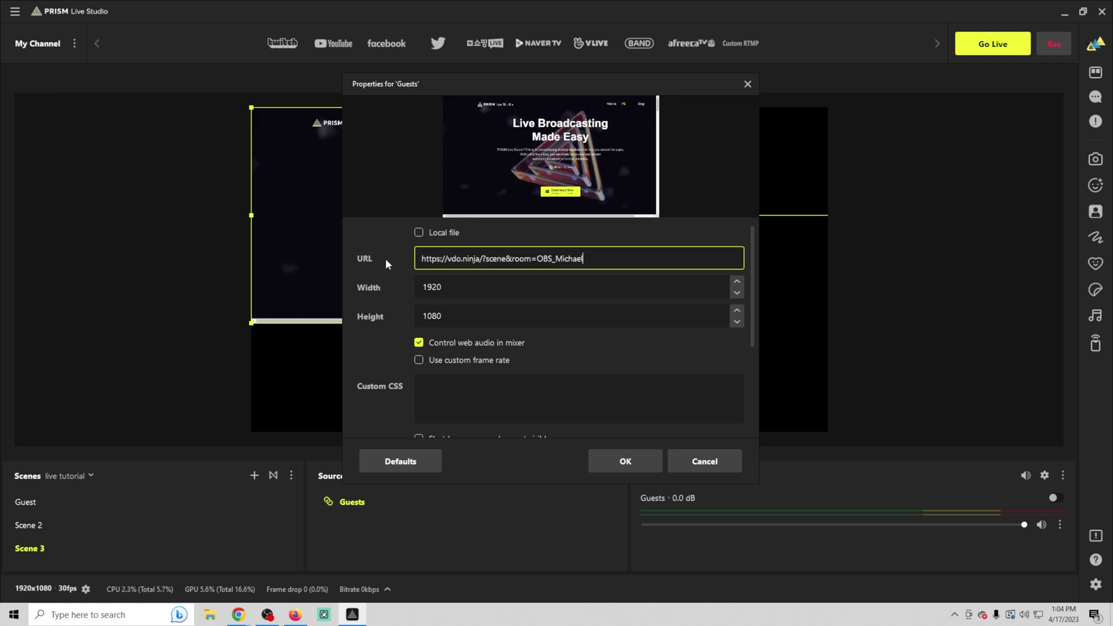
{"action": "left_click", "coordinate": [625, 461]}
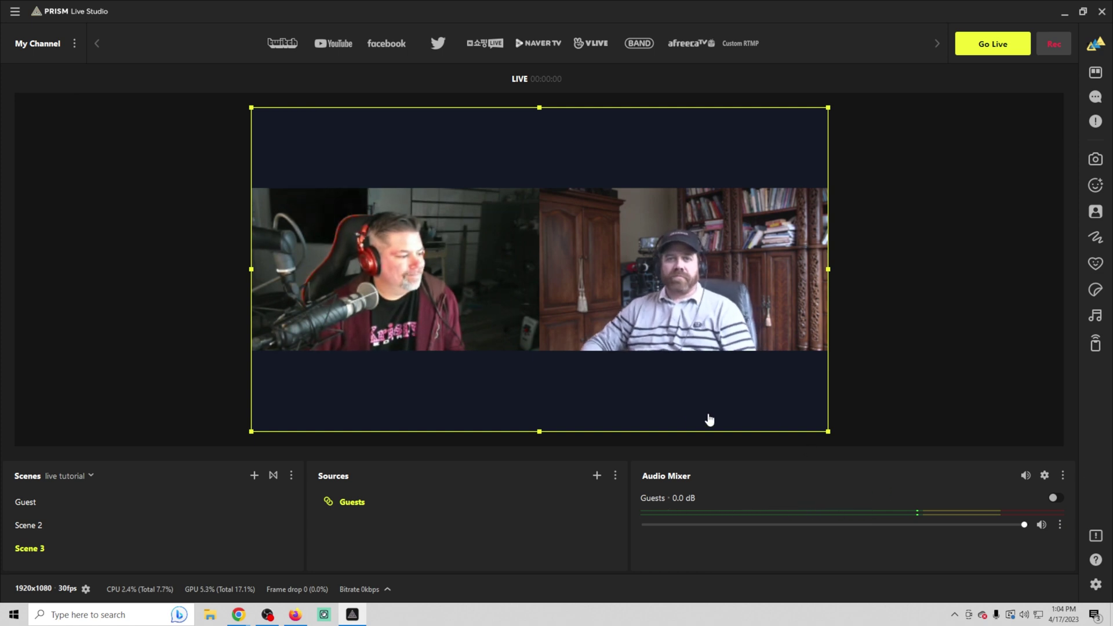
{"action": "left_click_drag", "start_coordinate": [725, 411], "coordinate": [729, 332]}
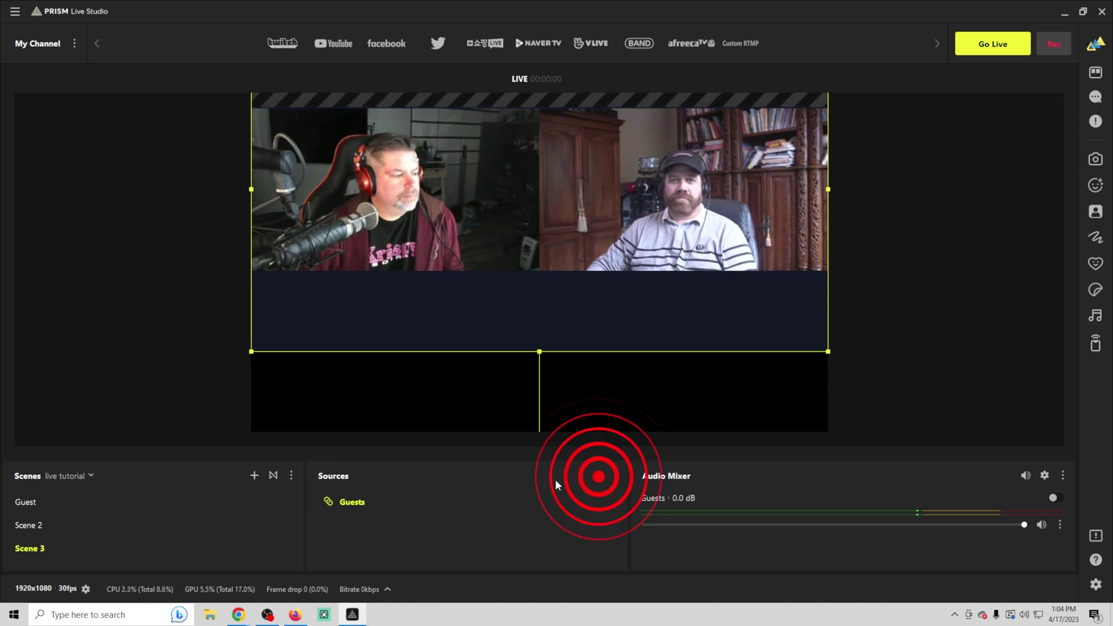
Step: Add the existing Webcam/Video Capture Device source to Scene 3 and shrink it into the lower-left quarter of the canvas
{"action": "left_click", "coordinate": [598, 475]}
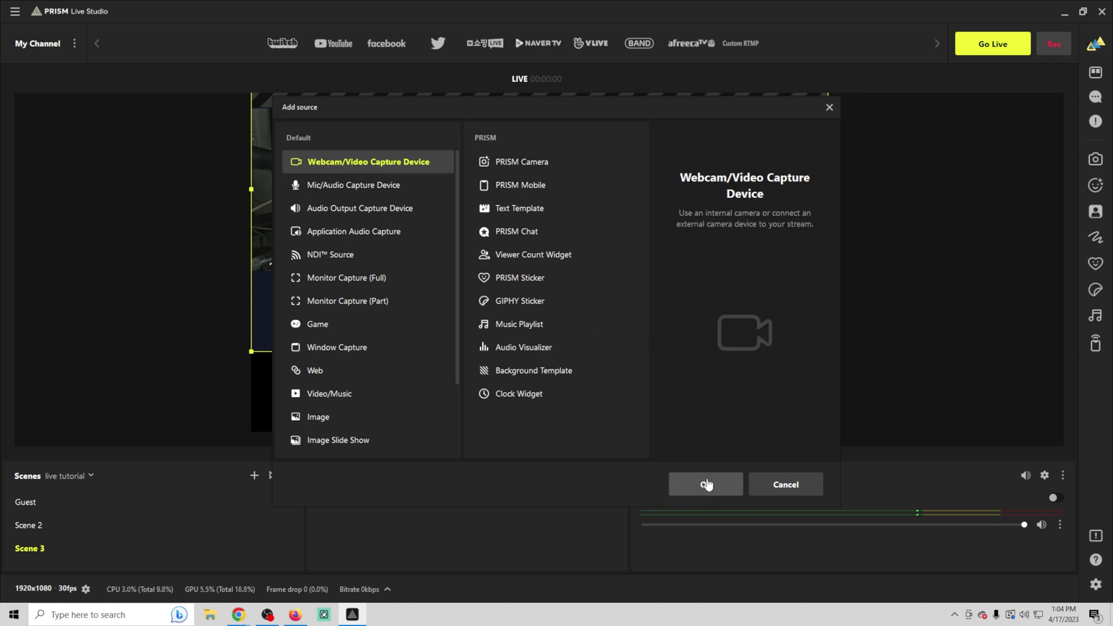
{"action": "left_click", "coordinate": [707, 484]}
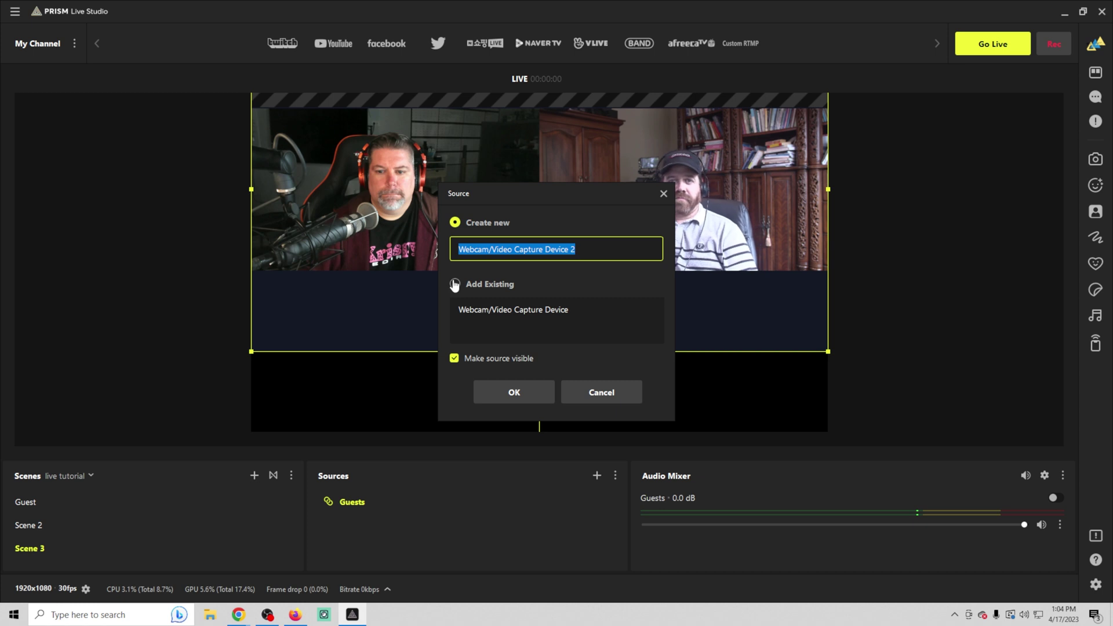
{"action": "left_click", "coordinate": [470, 316]}
{"action": "left_click", "coordinate": [514, 394]}
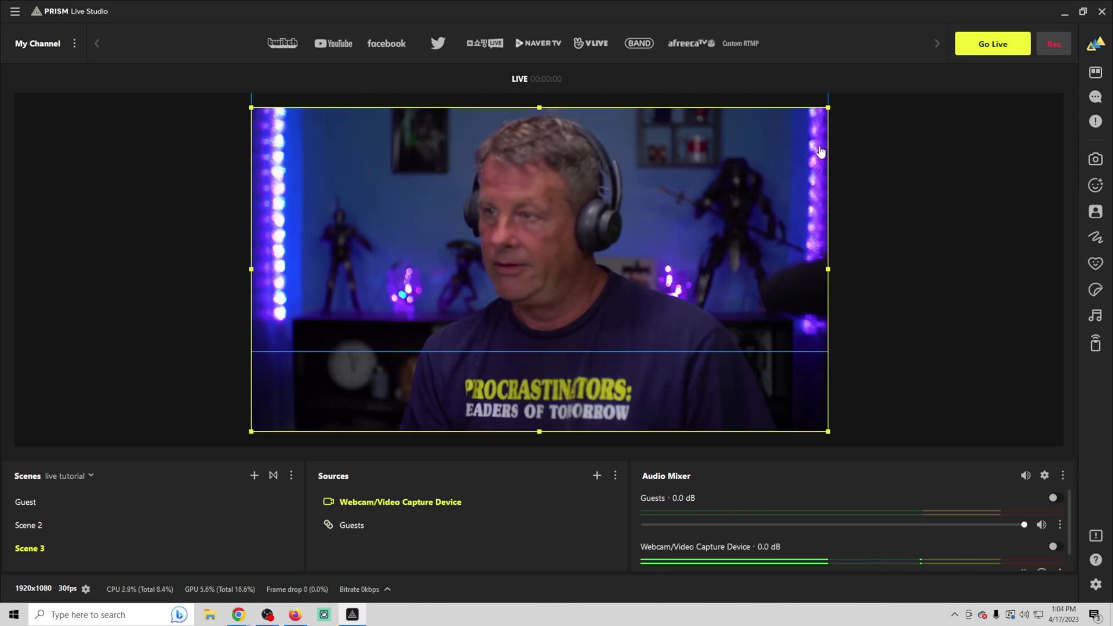
{"action": "left_click_drag", "start_coordinate": [828, 108], "coordinate": [540, 296]}
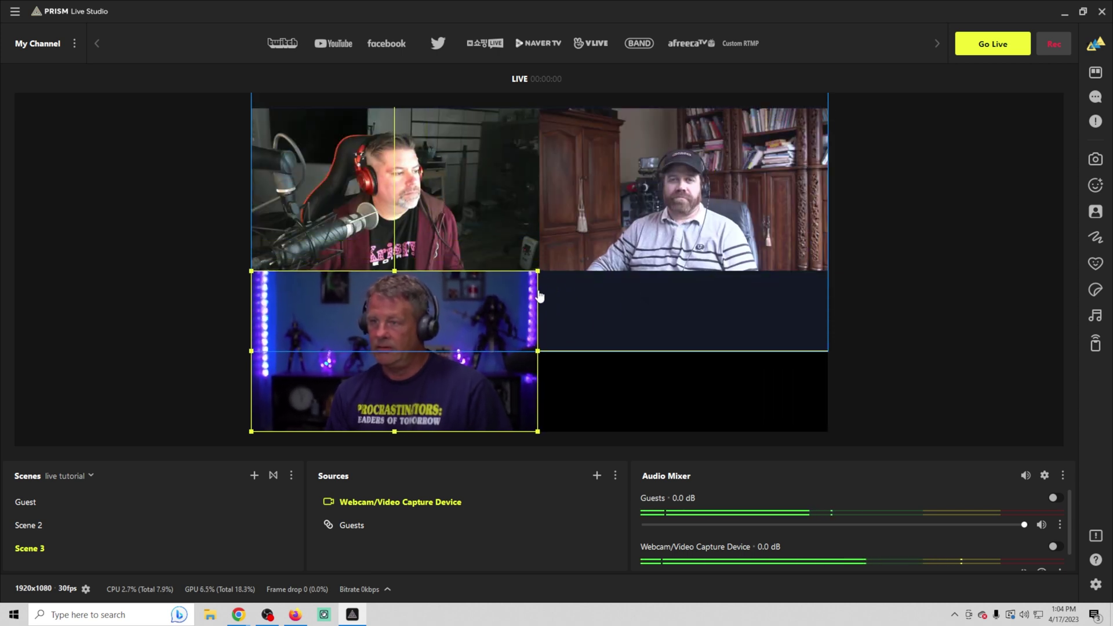